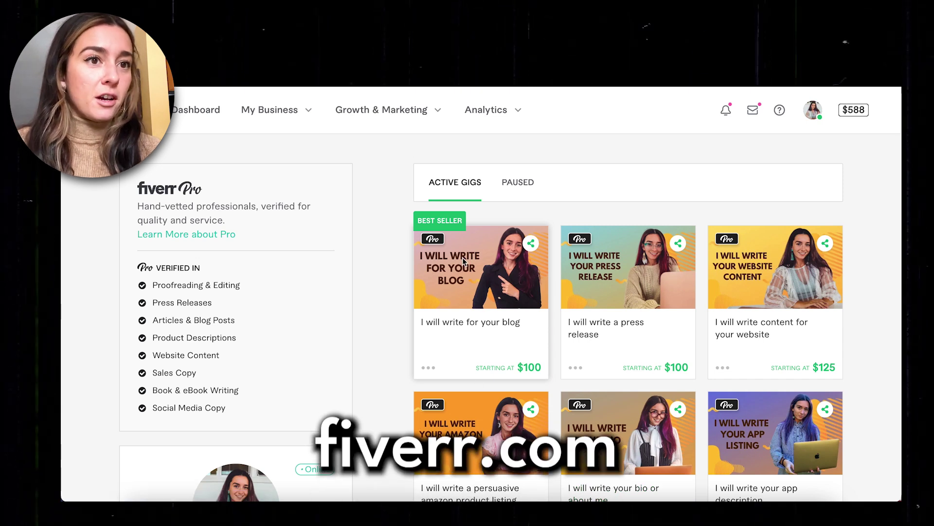
pyautogui.scroll(-3, 462, 257)
pyautogui.scroll(-3, 462, 257)
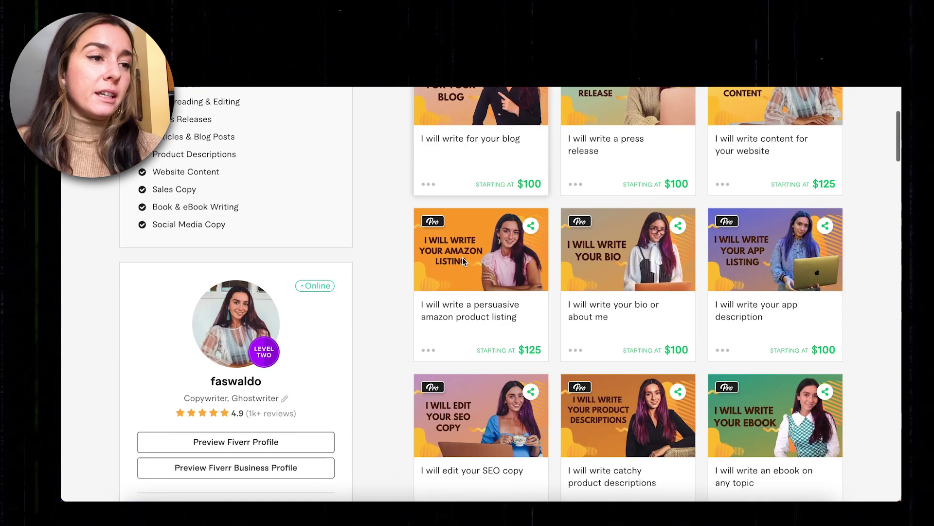
pyautogui.scroll(-2, 461, 257)
pyautogui.scroll(-2, 462, 257)
pyautogui.scroll(-2, 463, 257)
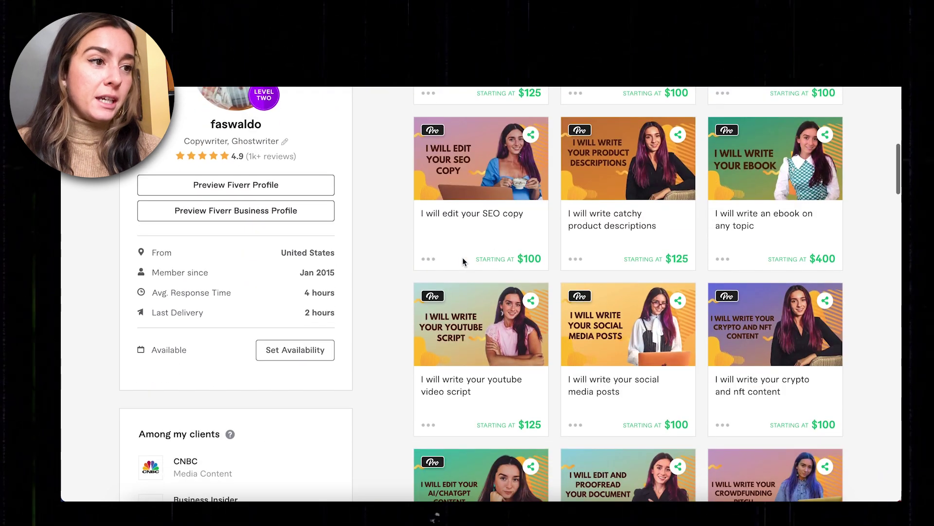
pyautogui.scroll(-2, 462, 257)
pyautogui.scroll(-2, 462, 258)
pyautogui.scroll(-2, 462, 257)
pyautogui.scroll(-2, 462, 257)
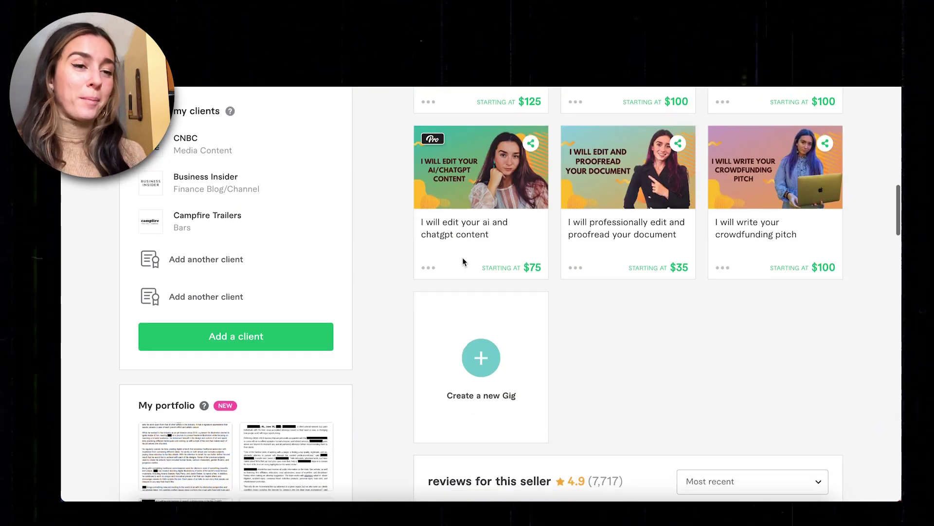
pyautogui.scroll(-2, 462, 257)
pyautogui.scroll(-1, 462, 258)
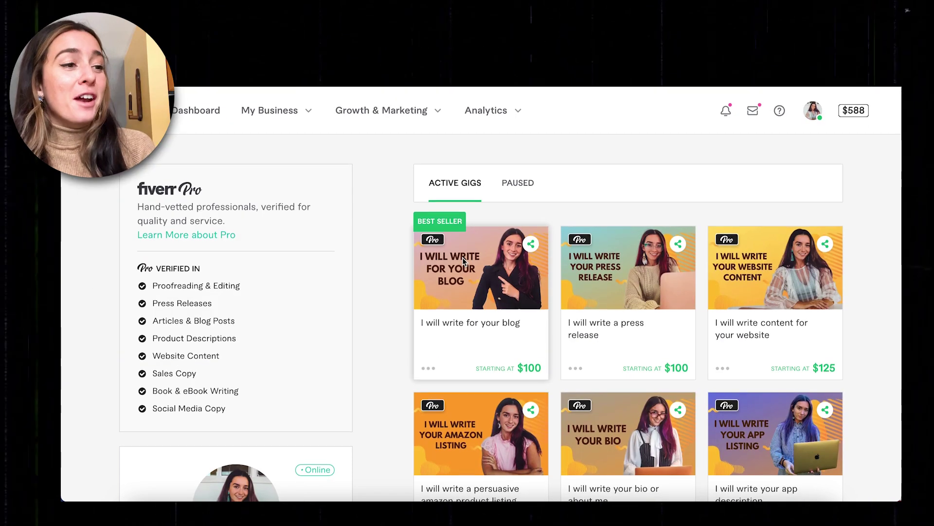
pyautogui.scroll(-2, 462, 257)
pyautogui.scroll(-2, 463, 257)
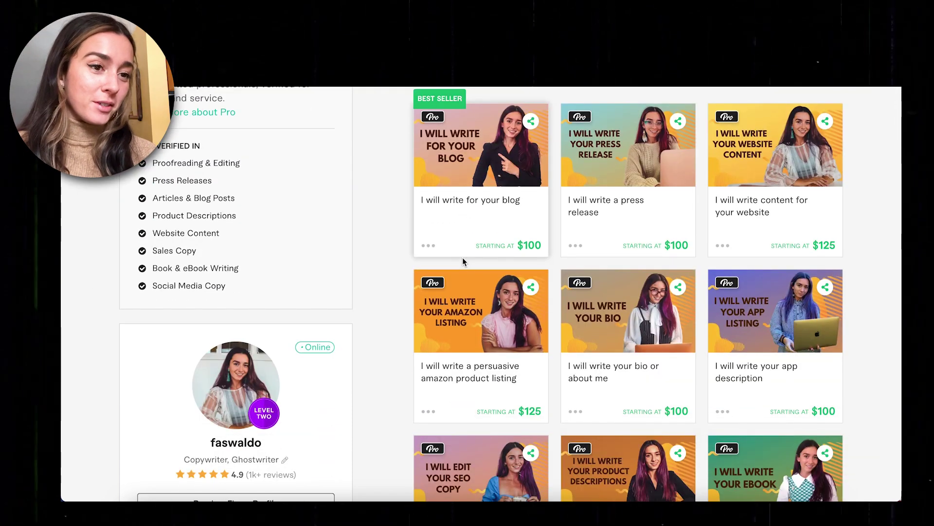
pyautogui.scroll(-4, 461, 257)
pyautogui.scroll(1, 476, 299)
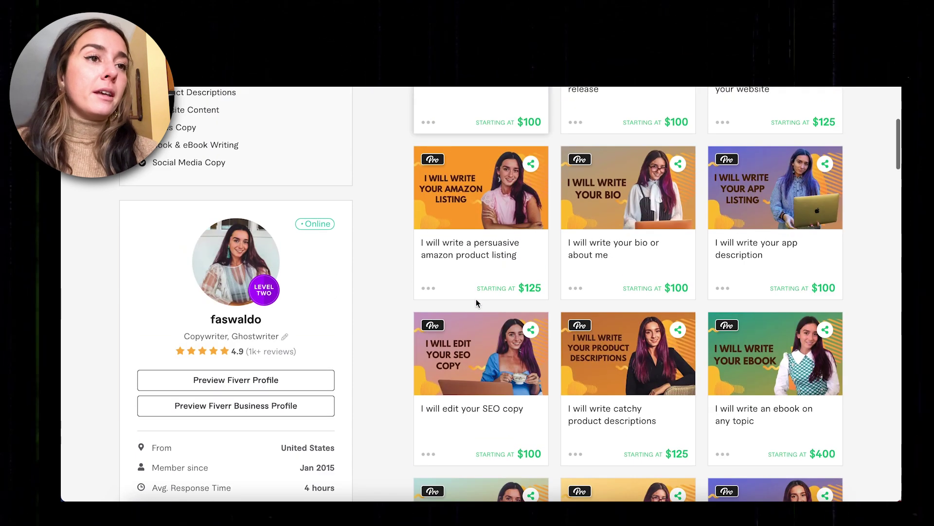
pyautogui.scroll(3, 476, 298)
pyautogui.scroll(3, 475, 298)
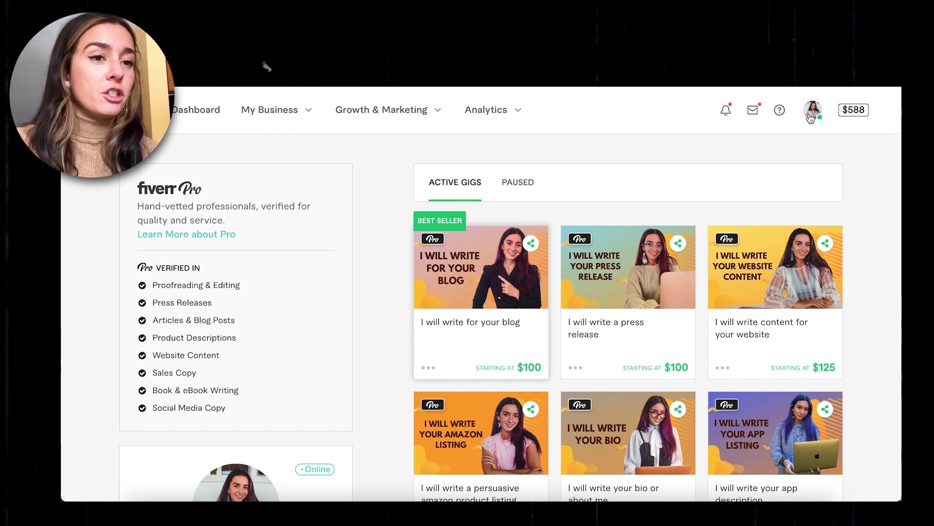
pyautogui.scroll(-3, 635, 306)
pyautogui.scroll(-3, 635, 305)
pyautogui.scroll(-2, 636, 305)
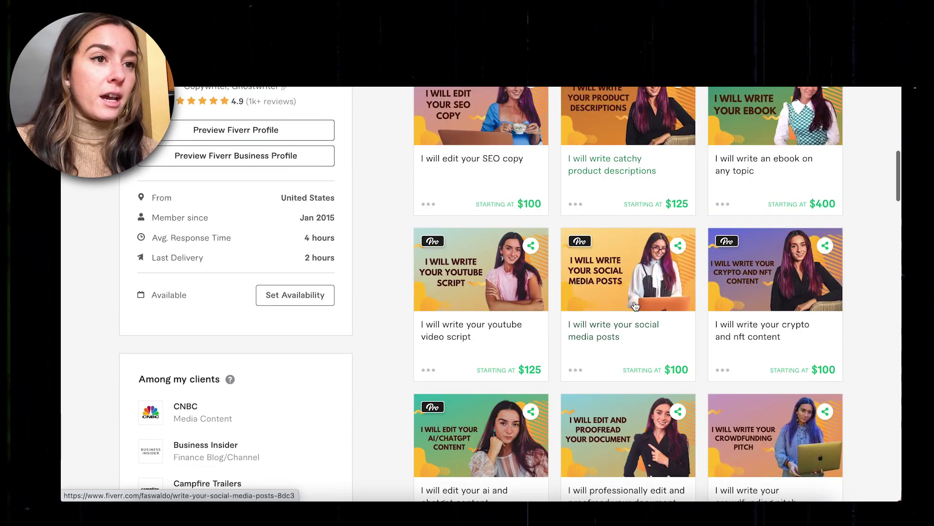
pyautogui.scroll(-4, 635, 305)
pyautogui.scroll(-4, 635, 305)
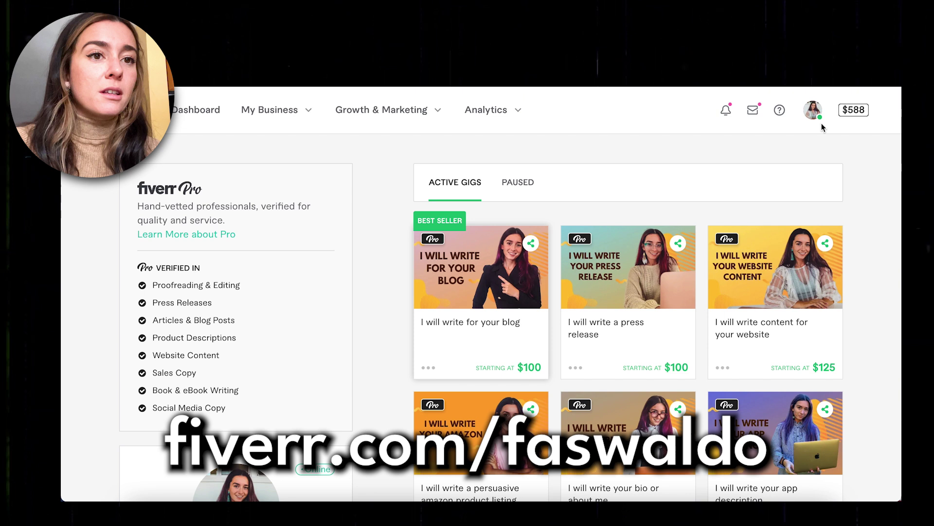
pyautogui.click(814, 110)
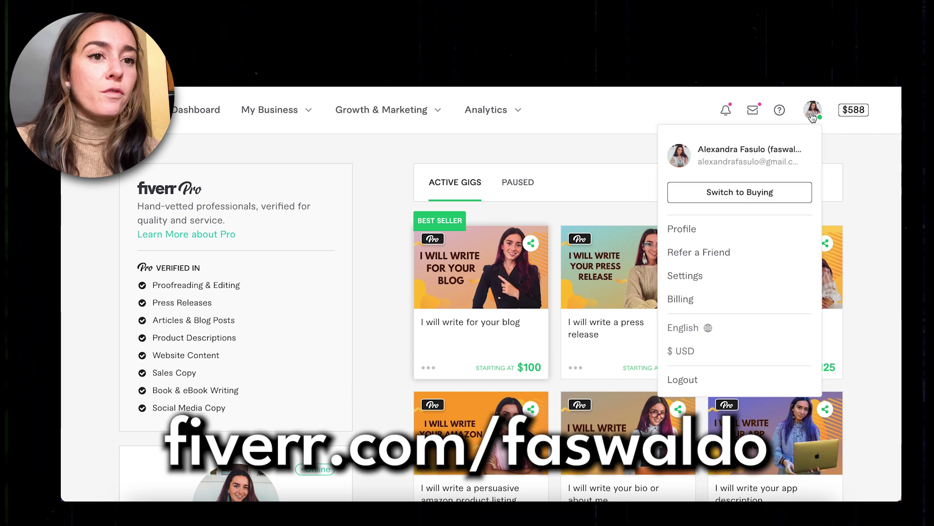
pyautogui.click(739, 193)
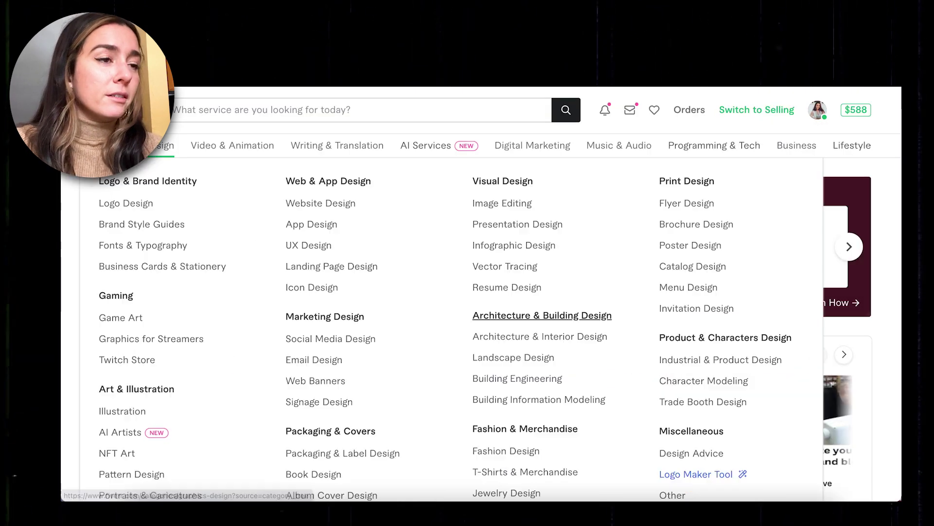
pyautogui.moveTo(157, 145)
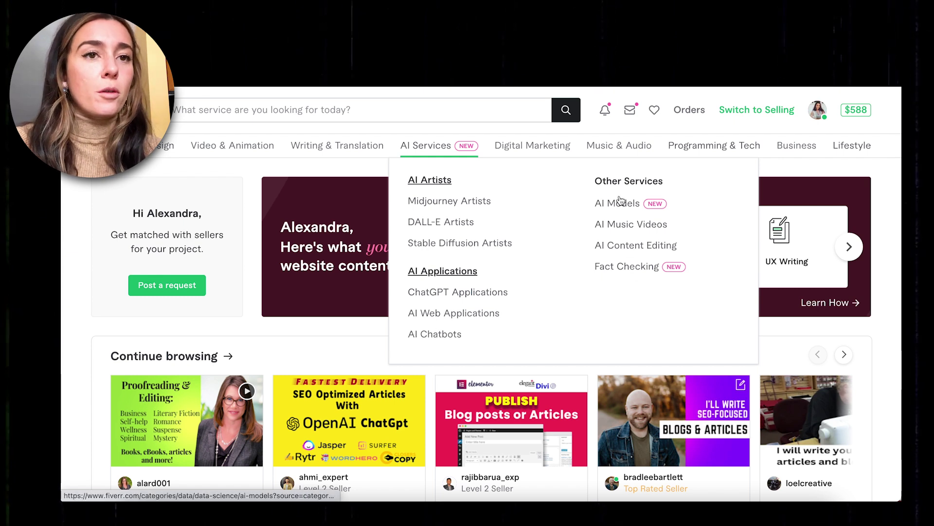
pyautogui.moveTo(532, 145)
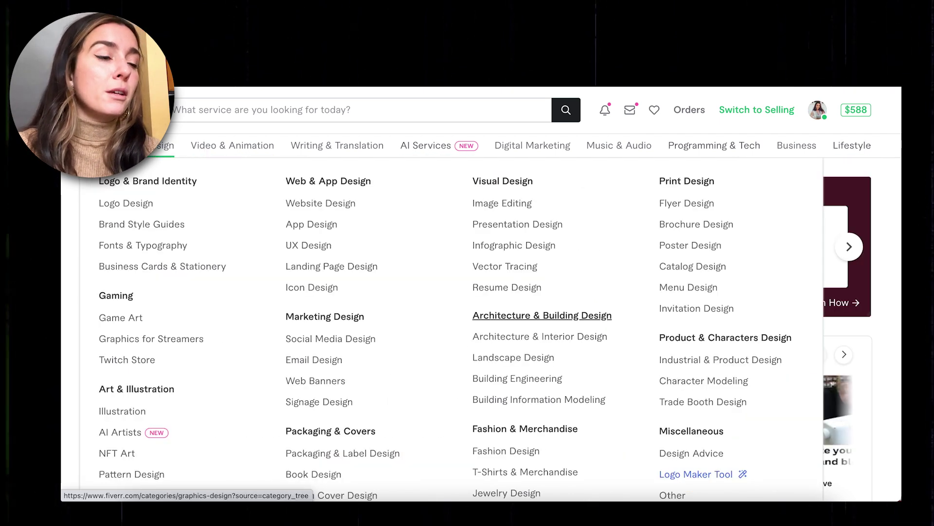
pyautogui.scroll(-2, 263, 265)
pyautogui.scroll(-1, 264, 265)
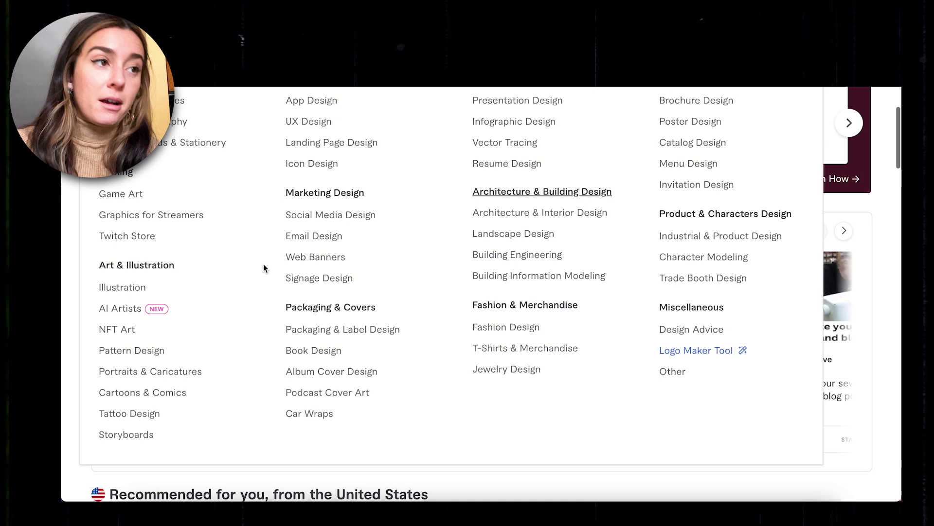
pyautogui.scroll(3, 263, 263)
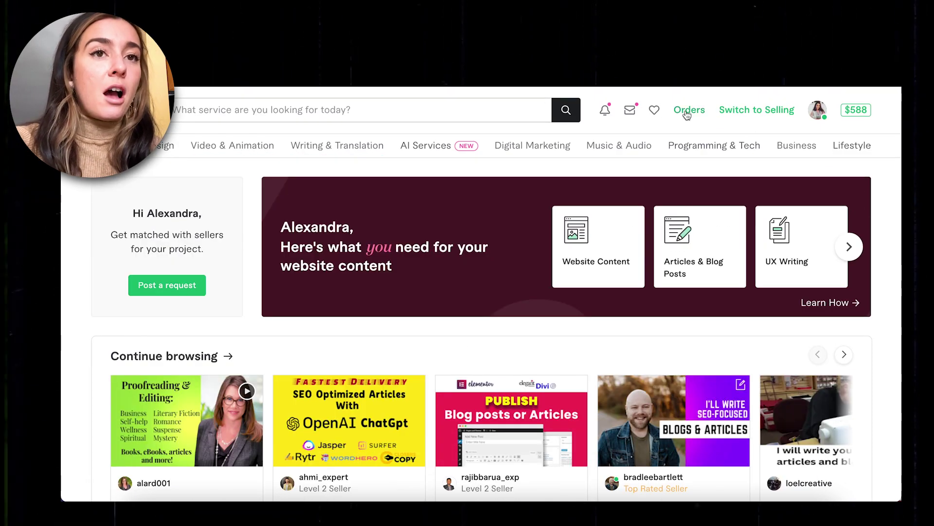
pyautogui.moveTo(817, 110)
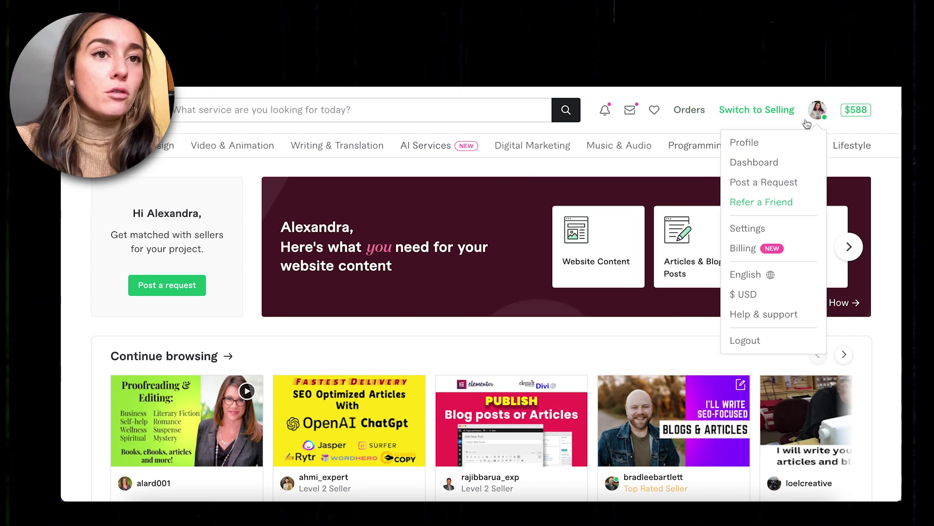
pyautogui.click(780, 146)
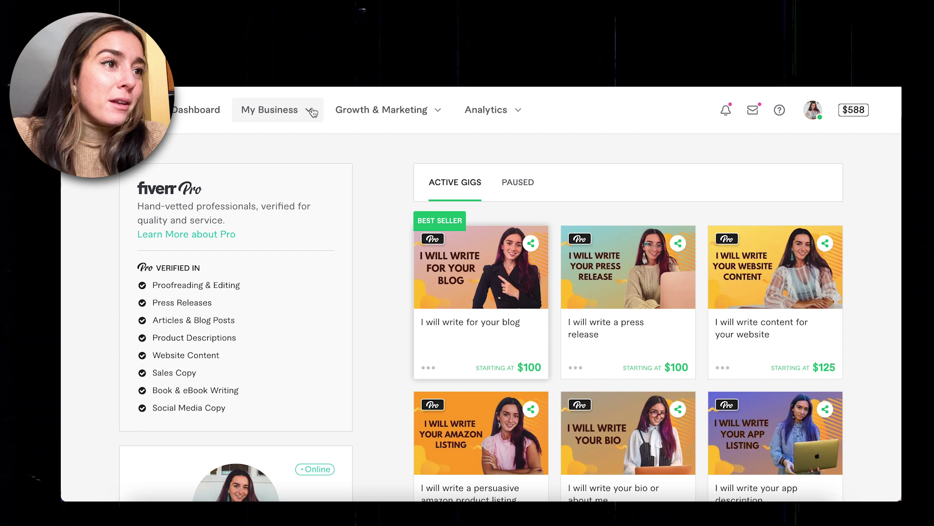
# Show Fiverr's Manage Orders list with prices, due dates and in-progress or revision status.
pyautogui.moveTo(276, 110)
pyautogui.click(297, 143)
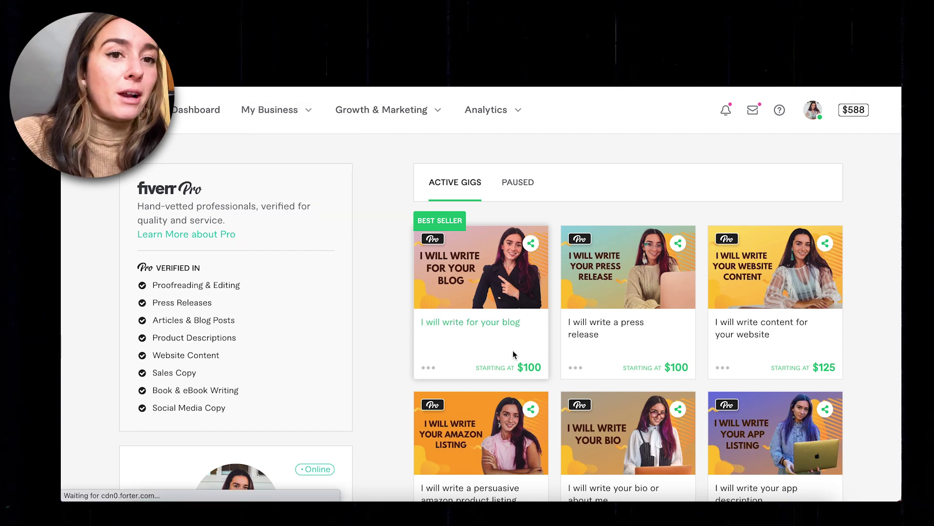
pyautogui.scroll(-3, 513, 354)
pyautogui.scroll(-5, 575, 252)
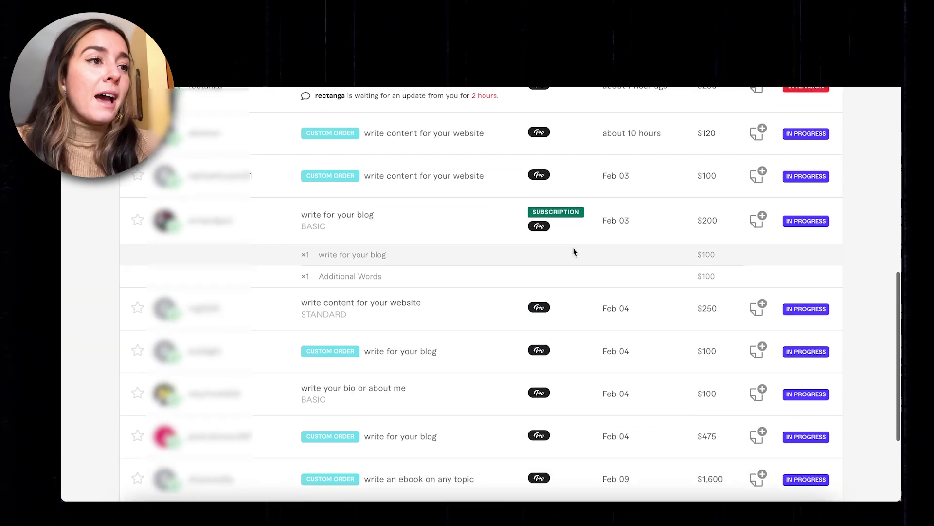
pyautogui.scroll(-3, 574, 252)
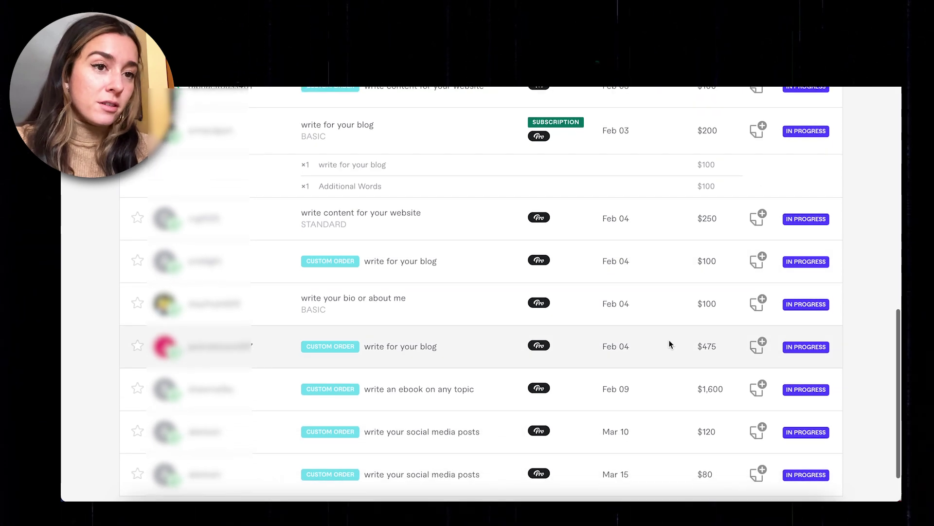
pyautogui.scroll(-2, 566, 351)
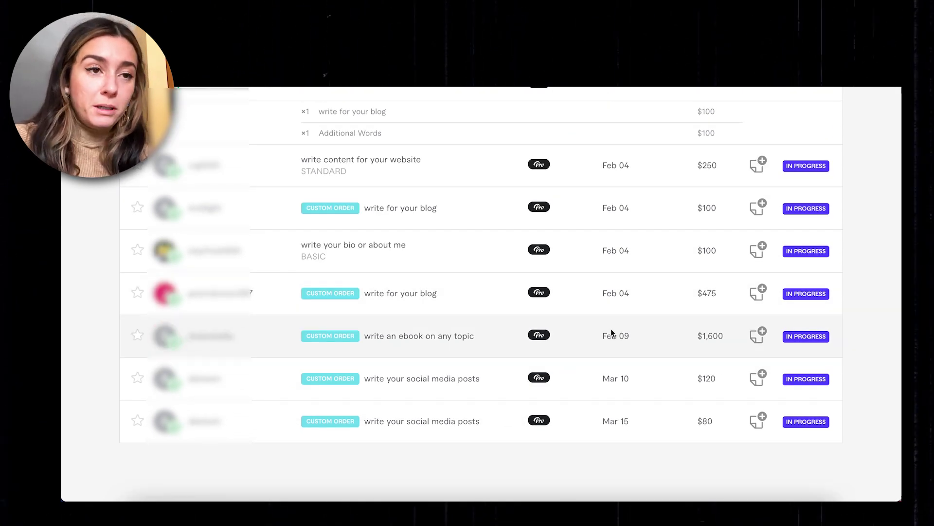
pyautogui.scroll(4, 611, 332)
pyautogui.scroll(3, 611, 332)
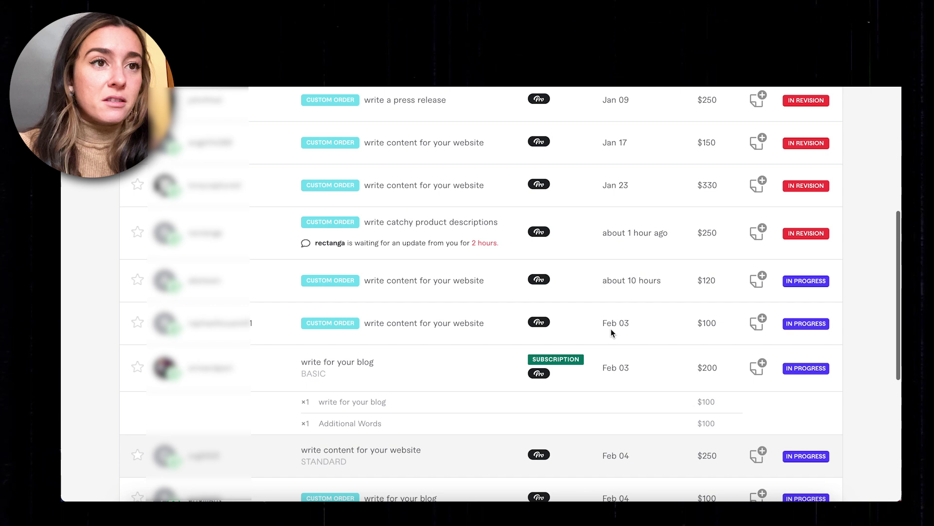
pyautogui.scroll(3, 611, 332)
pyautogui.scroll(3, 612, 332)
pyautogui.scroll(2, 610, 331)
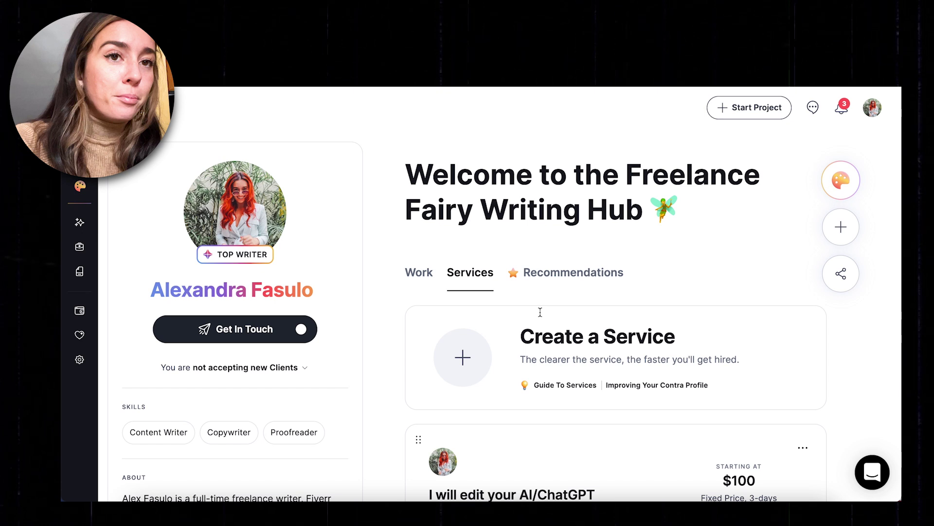
pyautogui.scroll(-5, 409, 287)
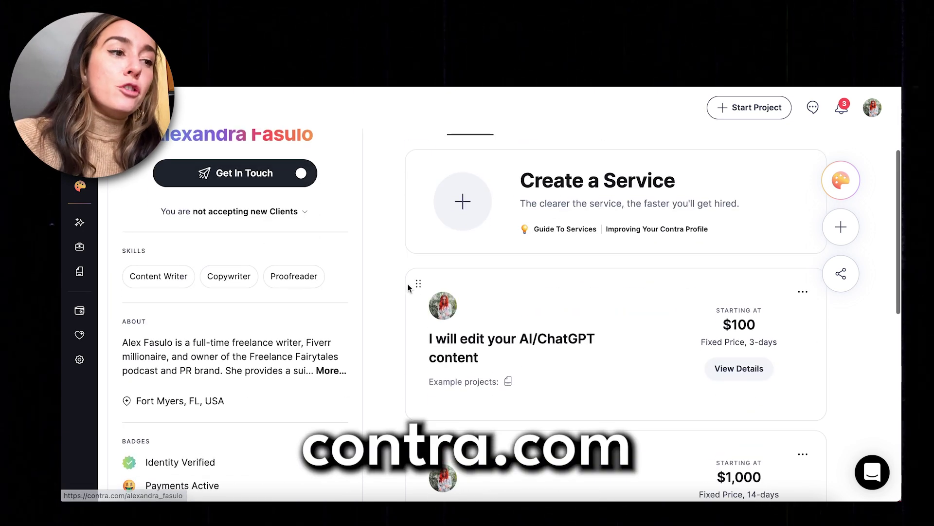
# Expand the Contra About text, then view the profile's Work portfolio pieces.
pyautogui.click(329, 370)
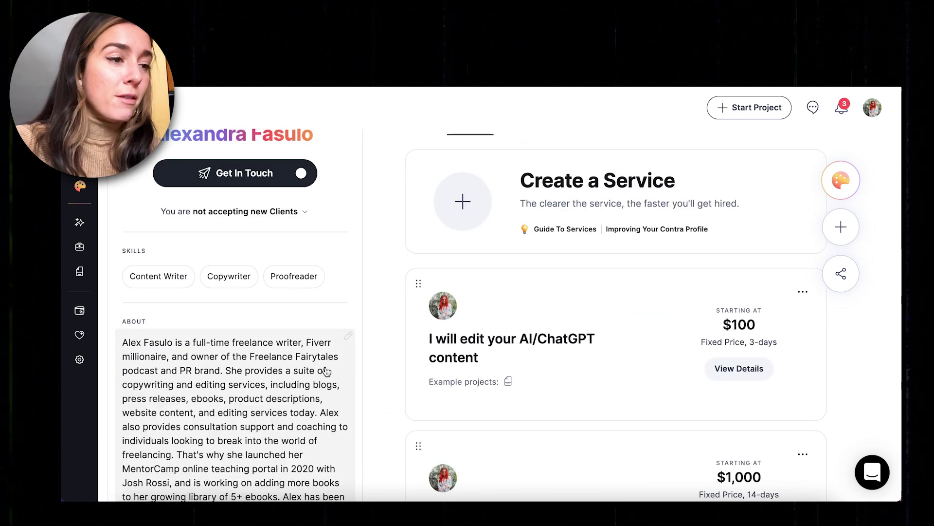
pyautogui.scroll(-5, 369, 367)
pyautogui.scroll(1, 370, 367)
pyautogui.scroll(-4, 369, 368)
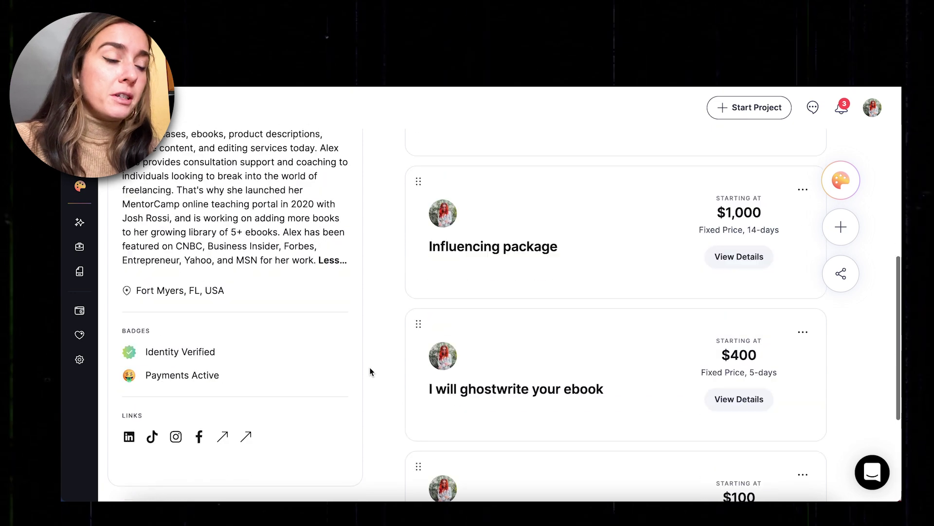
pyautogui.scroll(-2, 369, 368)
pyautogui.scroll(3, 370, 367)
pyautogui.scroll(3, 369, 367)
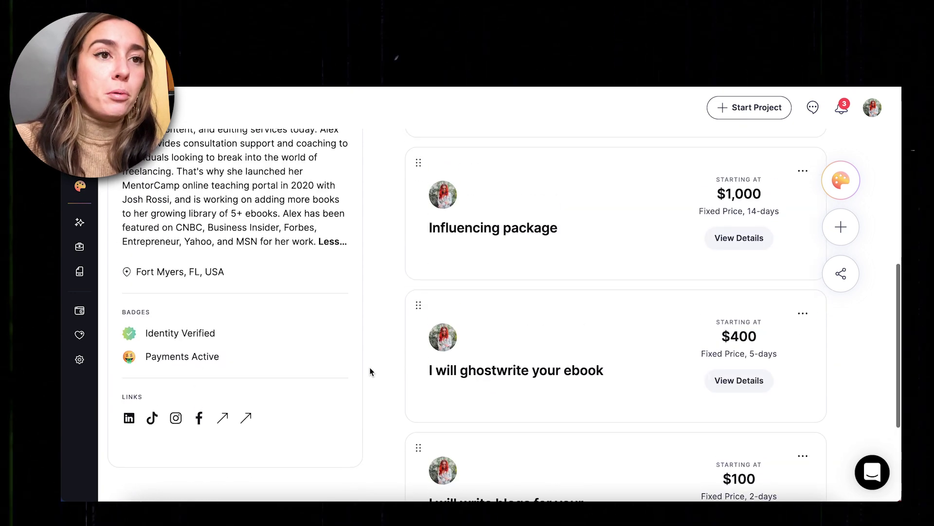
pyautogui.scroll(3, 370, 367)
pyautogui.scroll(8, 369, 368)
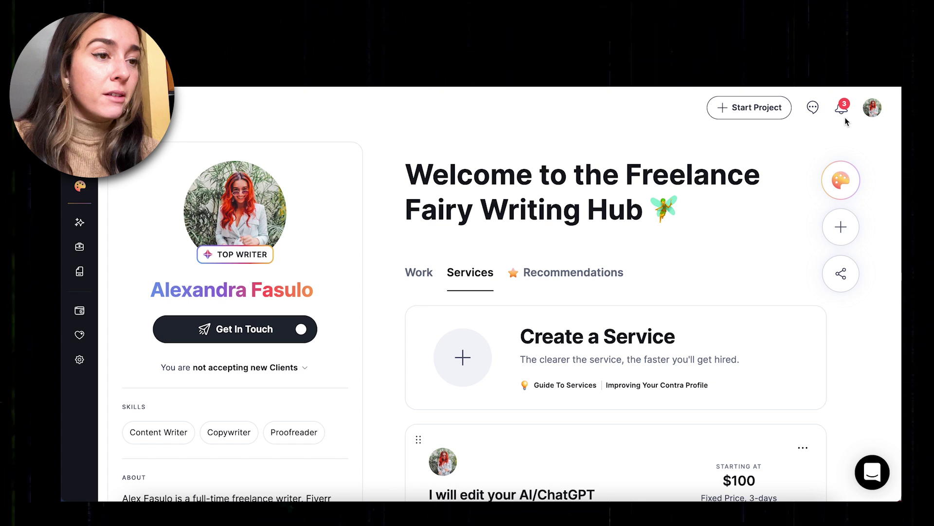
pyautogui.click(415, 275)
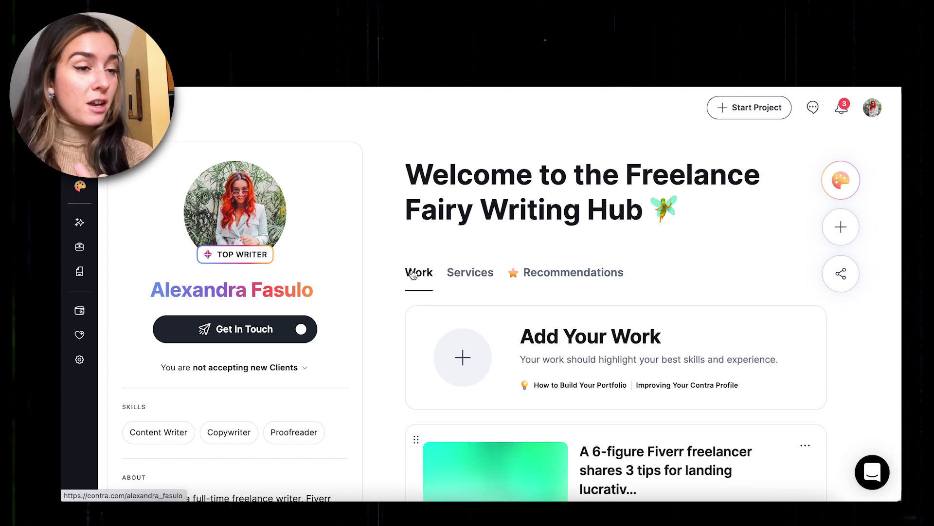
pyautogui.scroll(-3, 498, 343)
pyautogui.scroll(-5, 498, 344)
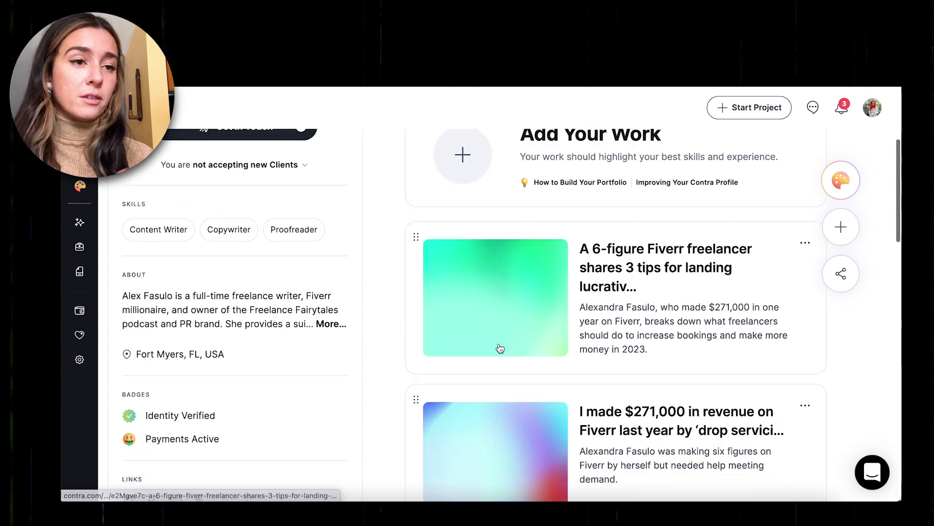
pyautogui.scroll(-8, 641, 355)
pyautogui.scroll(5, 641, 354)
pyautogui.scroll(5, 641, 354)
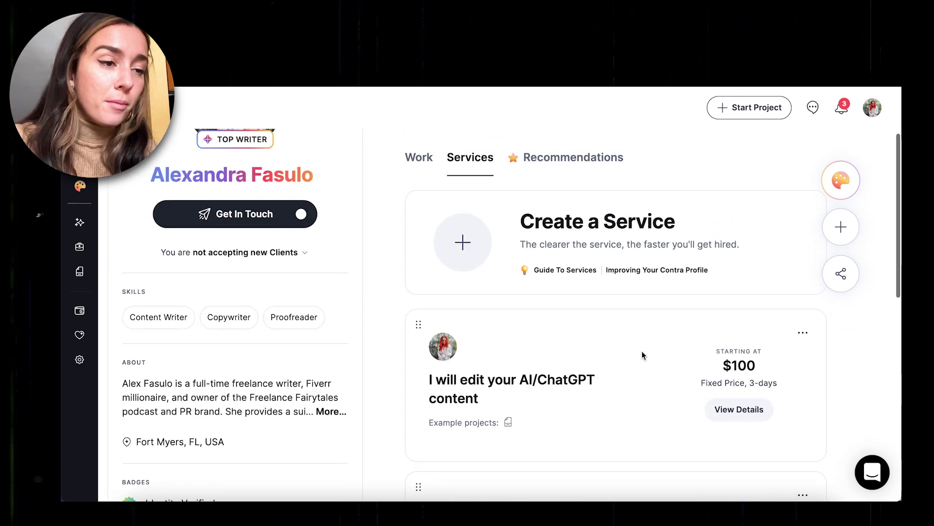
pyautogui.scroll(-2, 642, 356)
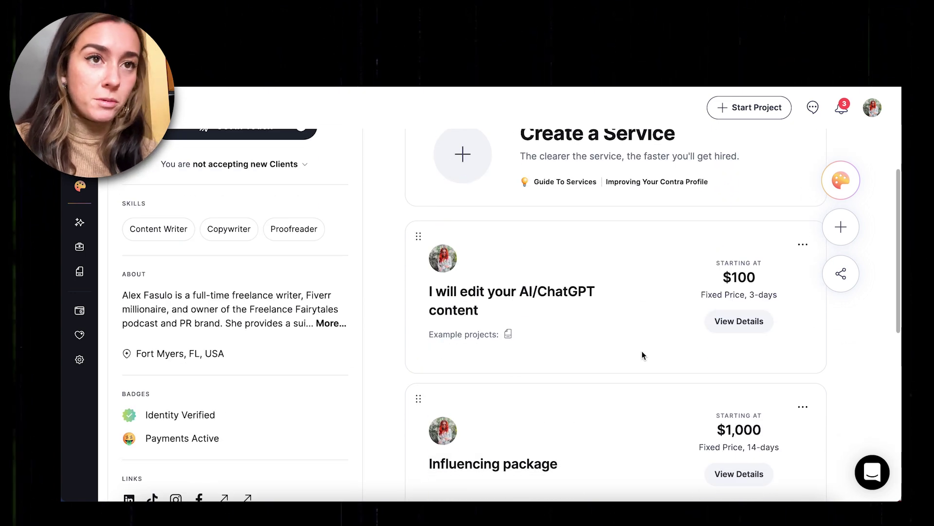
pyautogui.scroll(3, 670, 237)
pyautogui.scroll(2, 670, 237)
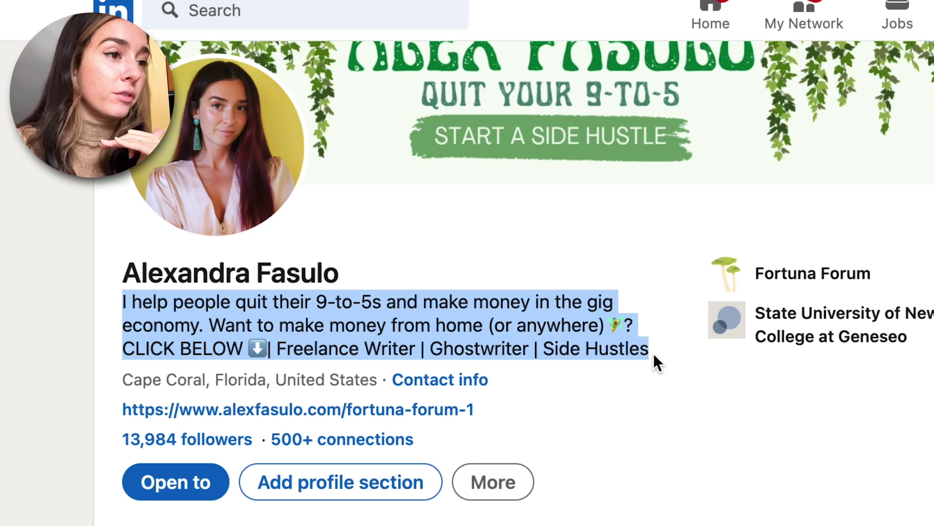
# Deselect the LinkedIn headline text and review the Analytics and Resources sections.
pyautogui.click(451, 355)
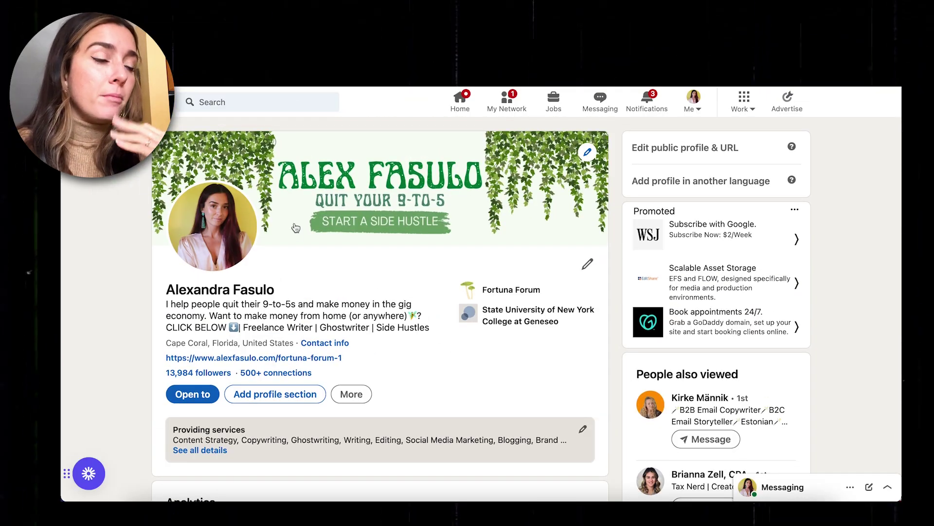
pyautogui.scroll(-2, 467, 359)
pyautogui.scroll(-6, 467, 358)
pyautogui.scroll(1, 467, 359)
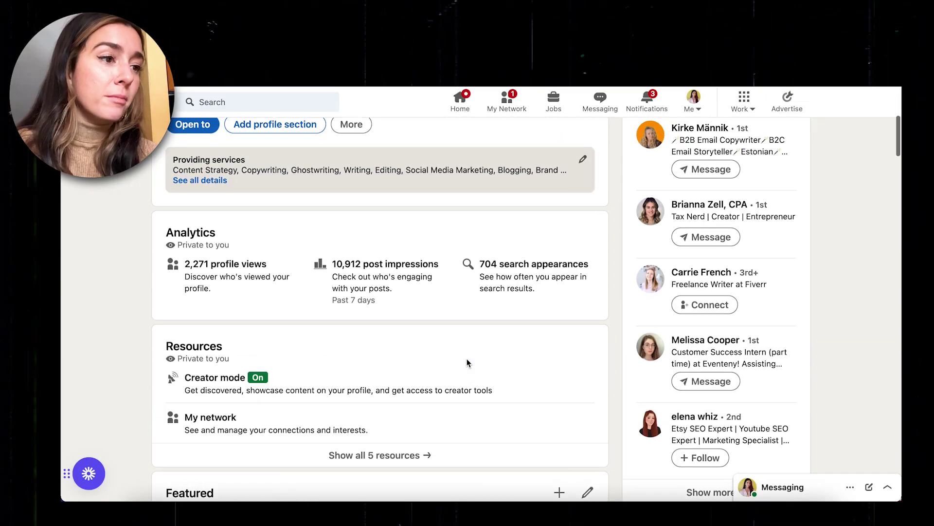
pyautogui.scroll(-3, 467, 359)
pyautogui.scroll(4, 466, 358)
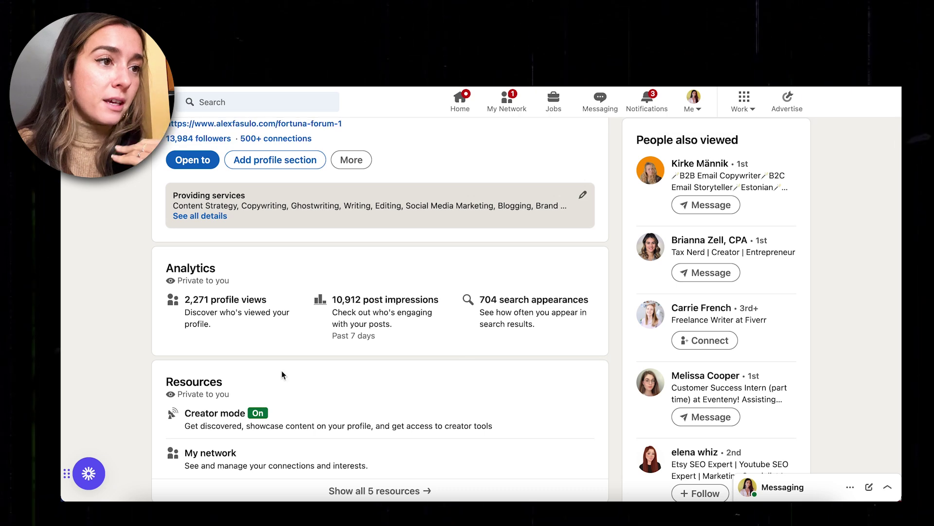
pyautogui.scroll(3, 281, 371)
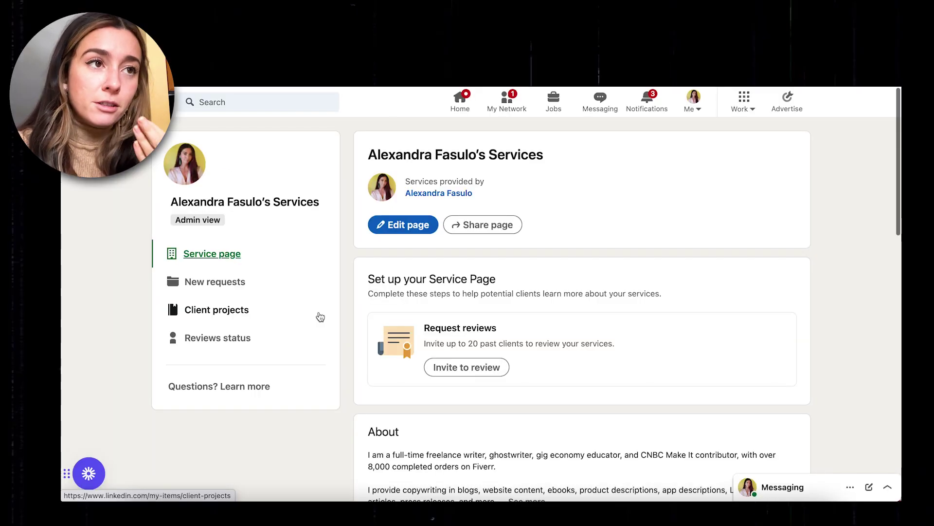
pyautogui.scroll(-3, 564, 279)
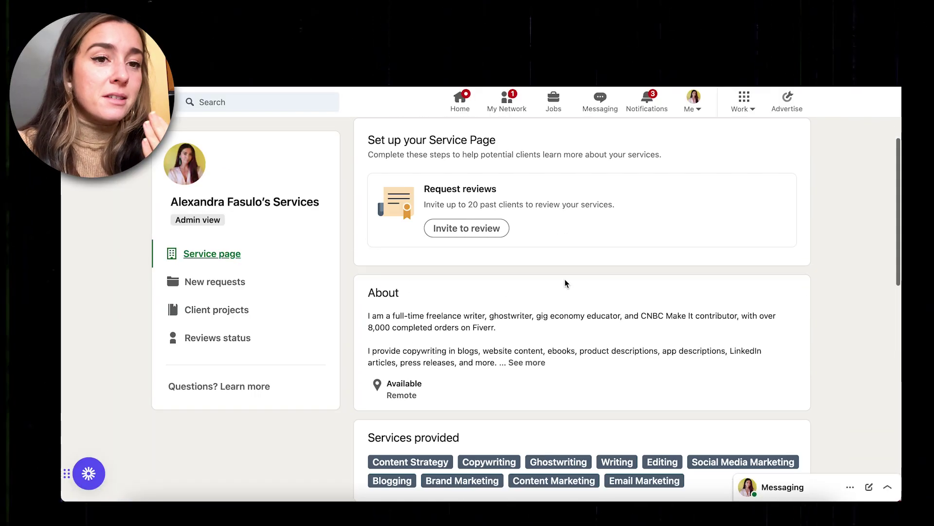
pyautogui.scroll(-3, 564, 279)
pyautogui.scroll(-3, 565, 279)
pyautogui.scroll(-3, 565, 278)
pyautogui.scroll(-4, 565, 278)
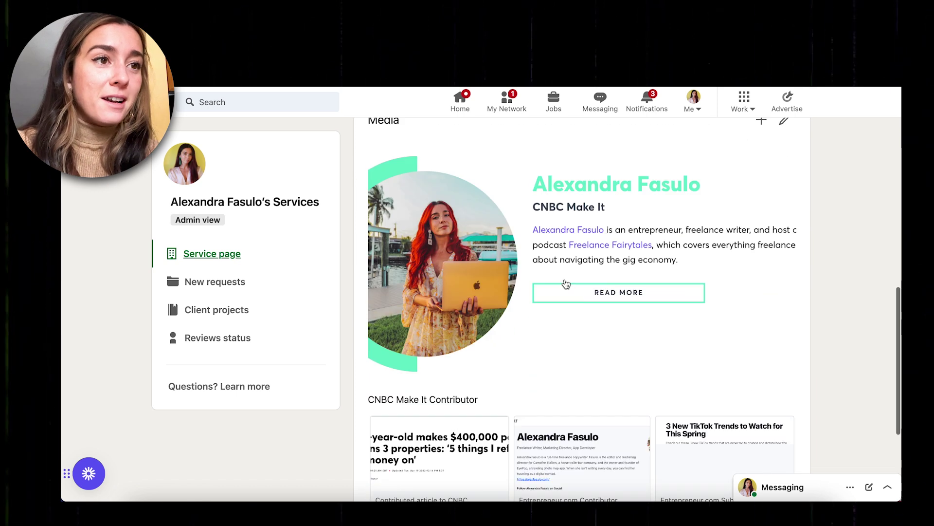
pyautogui.scroll(-4, 564, 278)
pyautogui.scroll(-1, 564, 279)
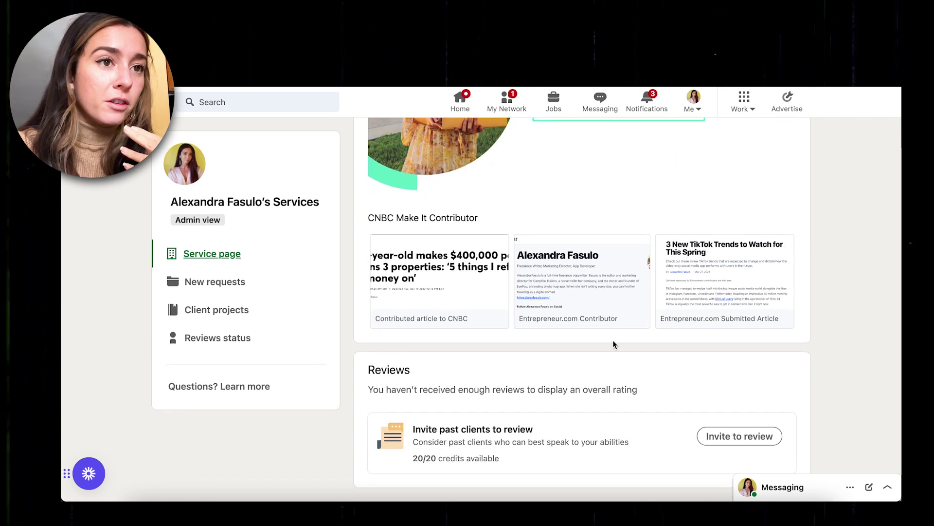
pyautogui.scroll(4, 613, 339)
pyautogui.scroll(4, 612, 340)
pyautogui.scroll(3, 612, 339)
pyautogui.scroll(1, 612, 340)
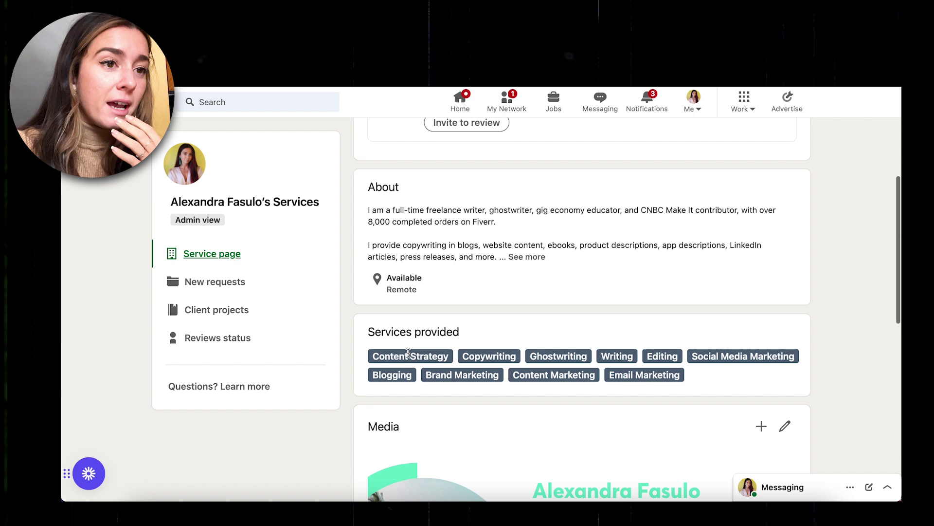
pyautogui.scroll(2, 528, 362)
# Expand the LinkedIn service page's About section to show the full description.
pyautogui.click(527, 362)
pyautogui.scroll(-2, 586, 387)
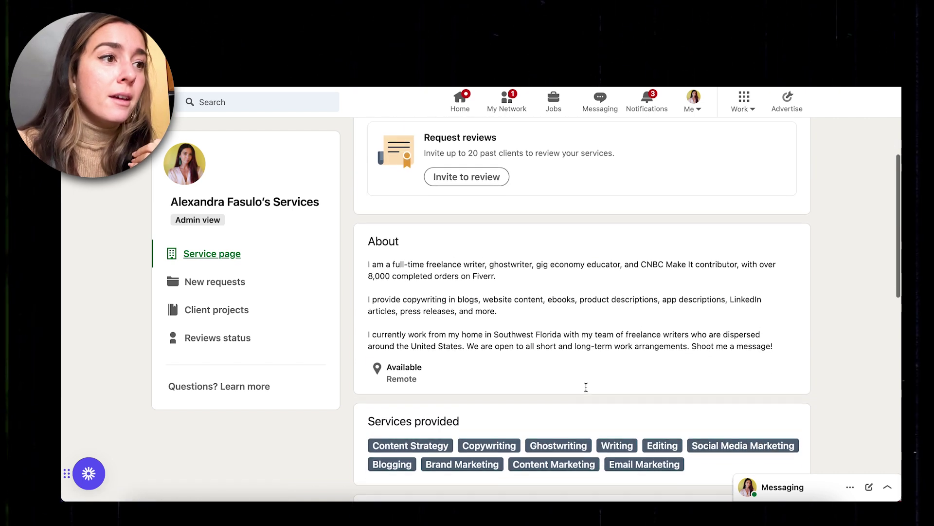
pyautogui.scroll(4, 585, 387)
pyautogui.scroll(3, 586, 387)
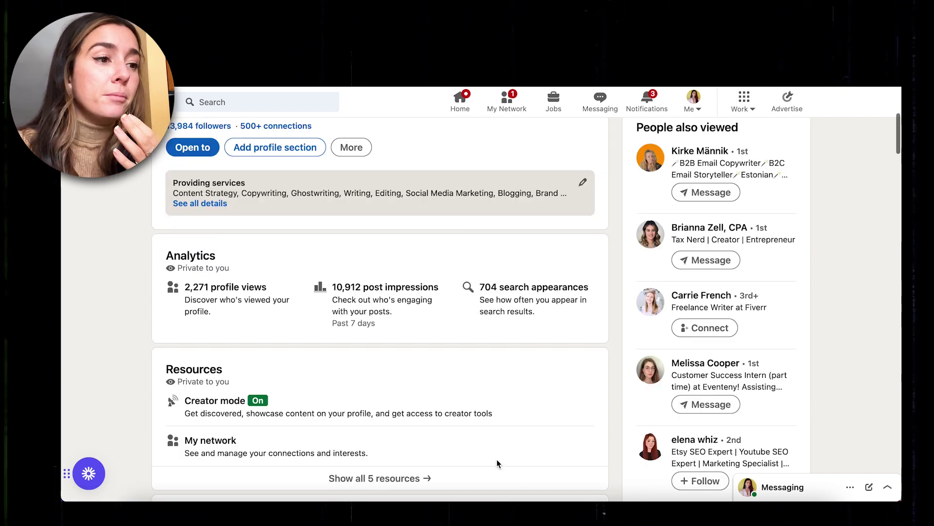
pyautogui.scroll(-5, 503, 374)
pyautogui.scroll(-5, 503, 374)
pyautogui.scroll(-2, 503, 374)
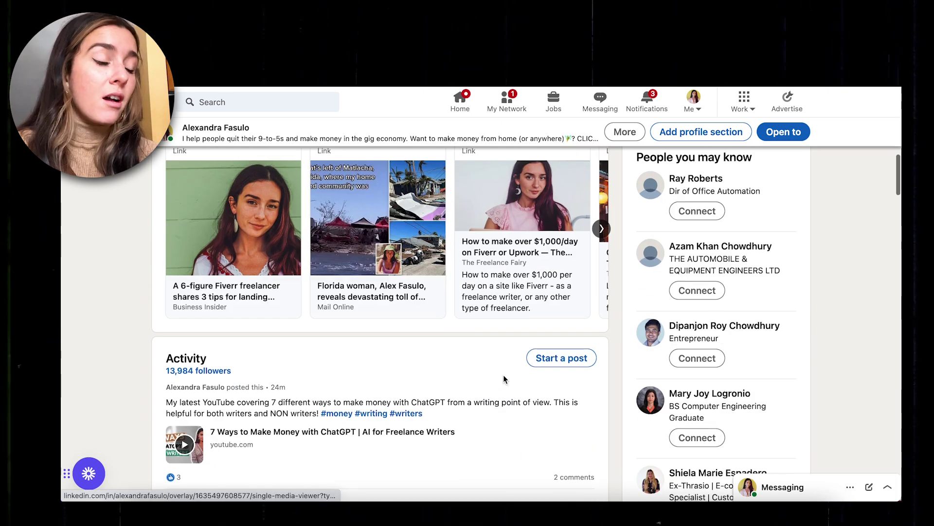
pyautogui.scroll(-3, 503, 375)
pyautogui.scroll(3, 503, 375)
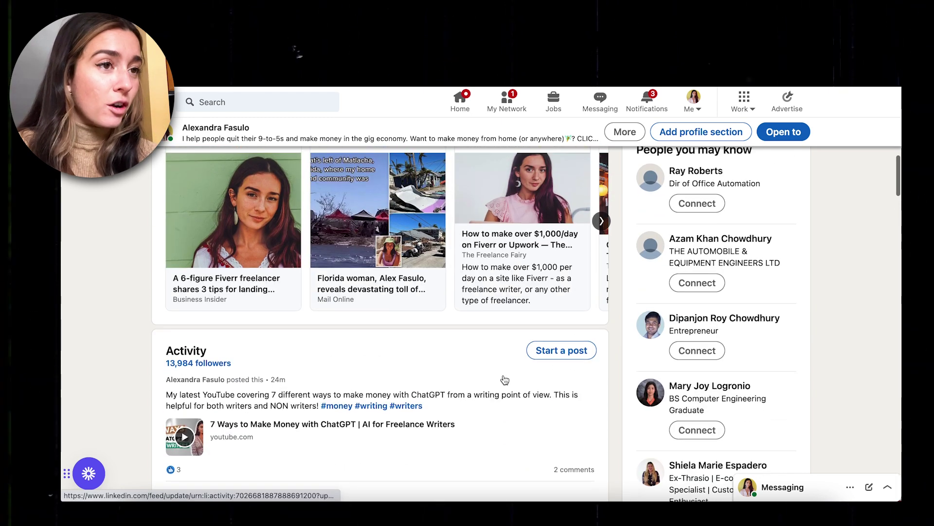
pyautogui.scroll(4, 503, 374)
pyautogui.scroll(2, 503, 375)
pyautogui.scroll(3, 504, 375)
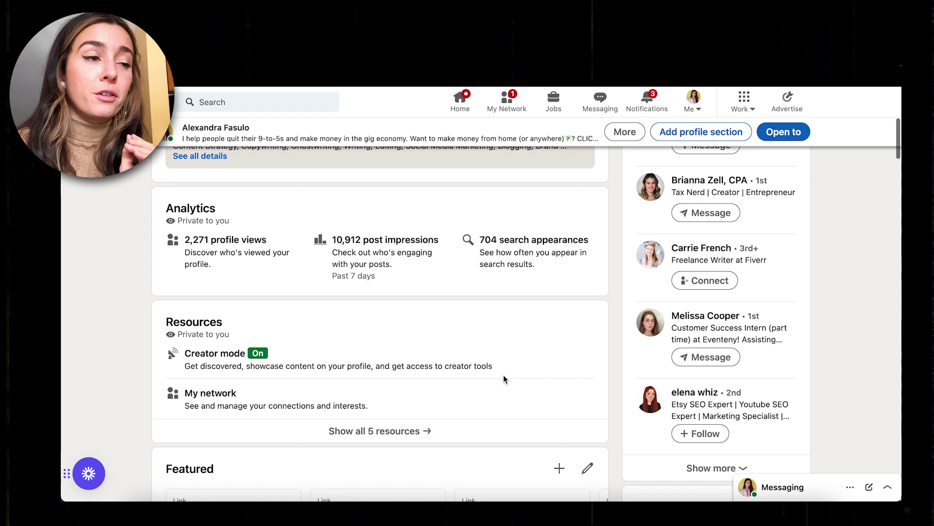
pyautogui.scroll(3, 503, 374)
pyautogui.scroll(4, 503, 374)
pyautogui.scroll(2, 504, 374)
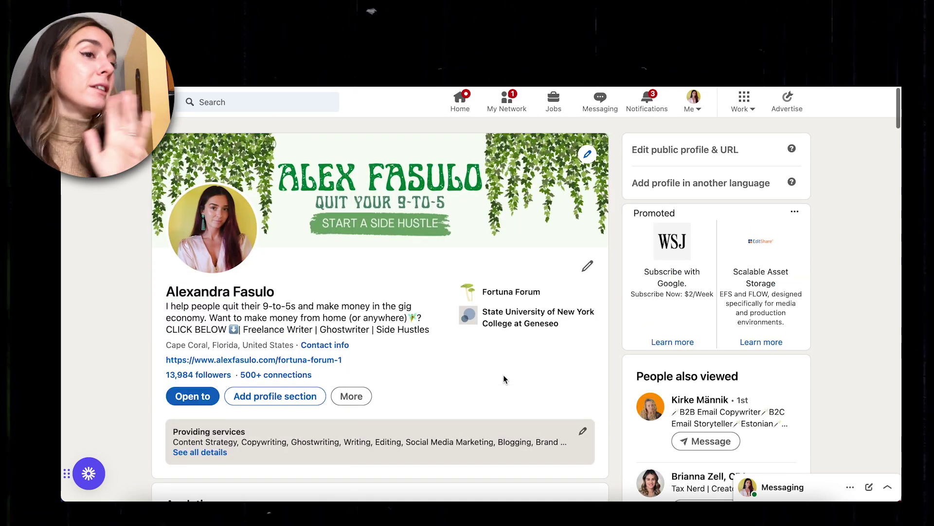
pyautogui.scroll(-2, 393, 361)
pyautogui.scroll(-3, 393, 361)
pyautogui.scroll(-2, 393, 360)
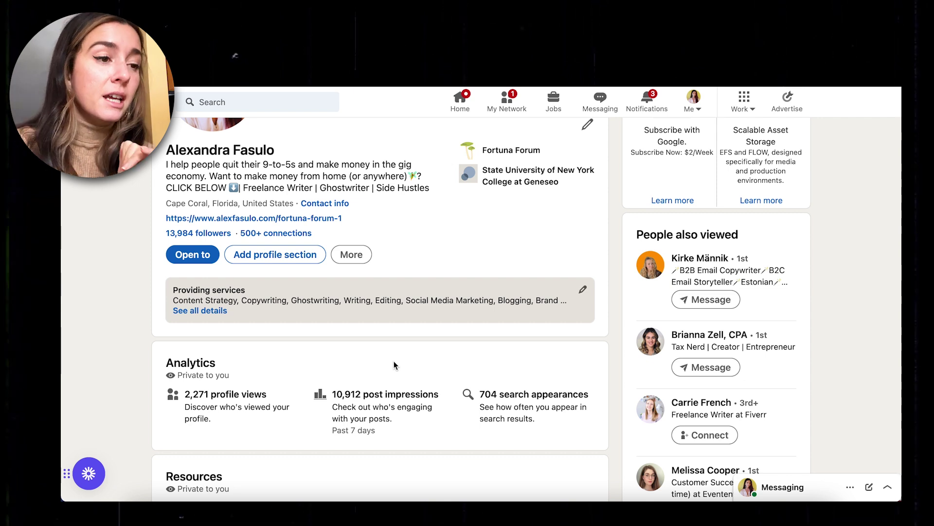
pyautogui.scroll(-2, 394, 361)
pyautogui.scroll(-2, 393, 361)
pyautogui.scroll(-4, 394, 361)
pyautogui.scroll(-2, 393, 363)
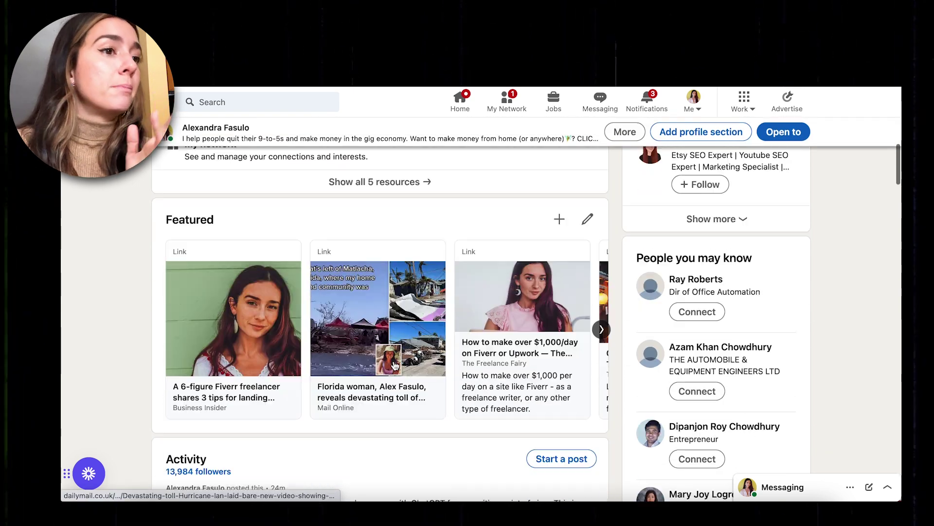
pyautogui.scroll(3, 393, 363)
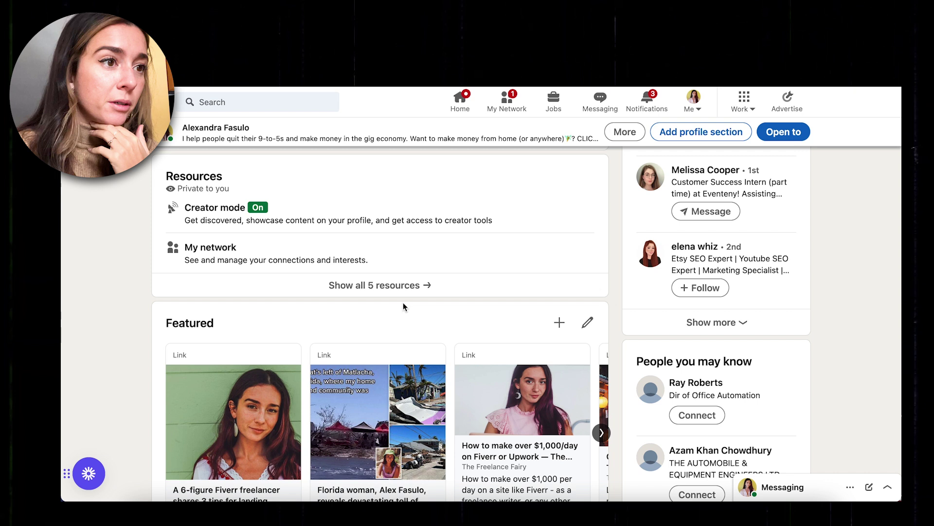
pyautogui.scroll(5, 403, 303)
pyautogui.scroll(2, 404, 303)
pyautogui.scroll(4, 403, 301)
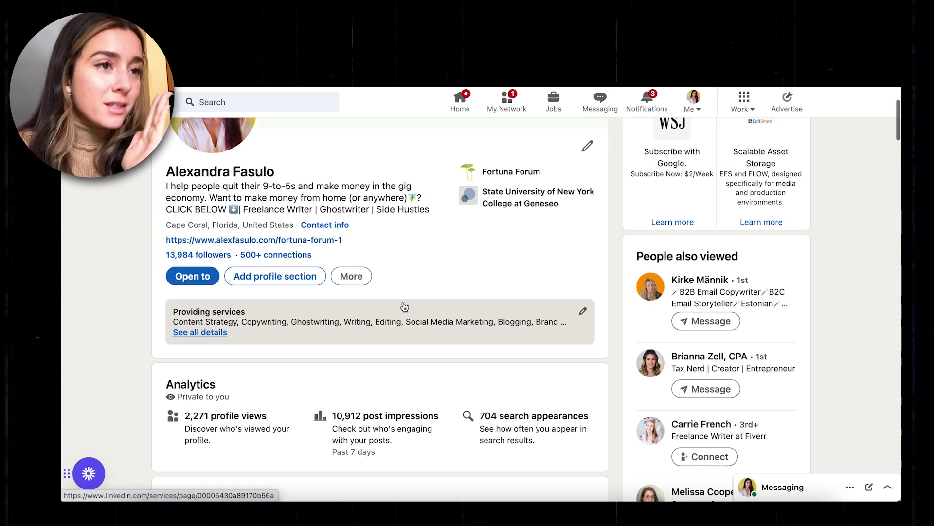
pyautogui.scroll(3, 403, 301)
pyautogui.scroll(3, 403, 301)
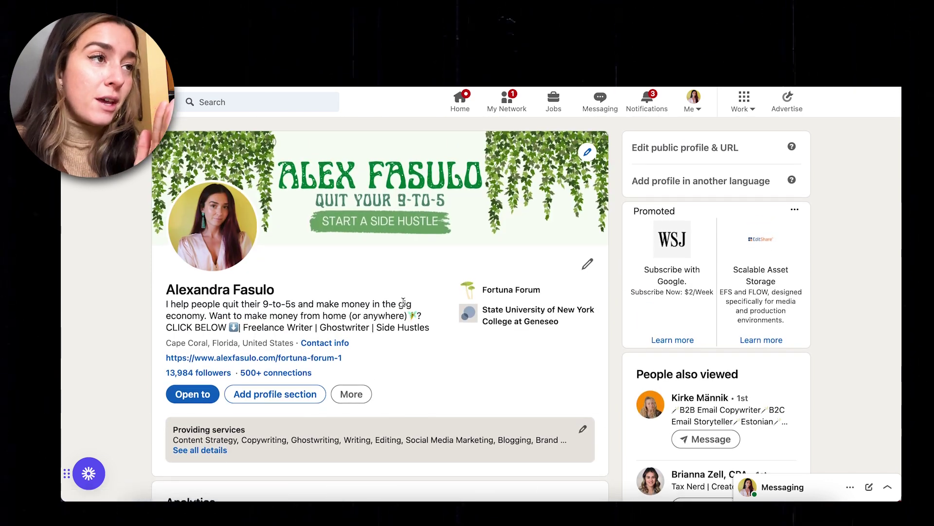
# Go from the LinkedIn home feed to your own profile page.
pyautogui.click(456, 97)
pyautogui.scroll(-5, 419, 321)
pyautogui.scroll(-3, 418, 322)
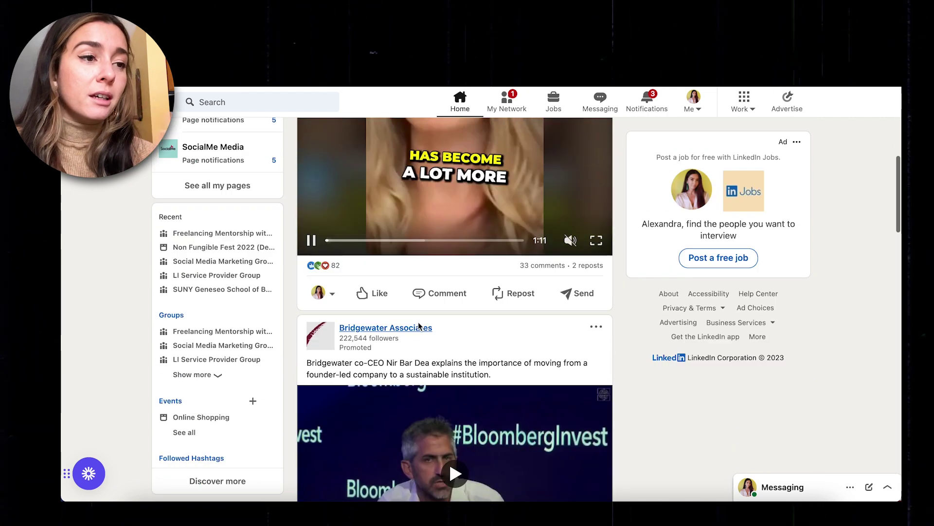
pyautogui.scroll(-4, 418, 322)
pyautogui.scroll(-4, 418, 322)
pyautogui.scroll(-4, 418, 322)
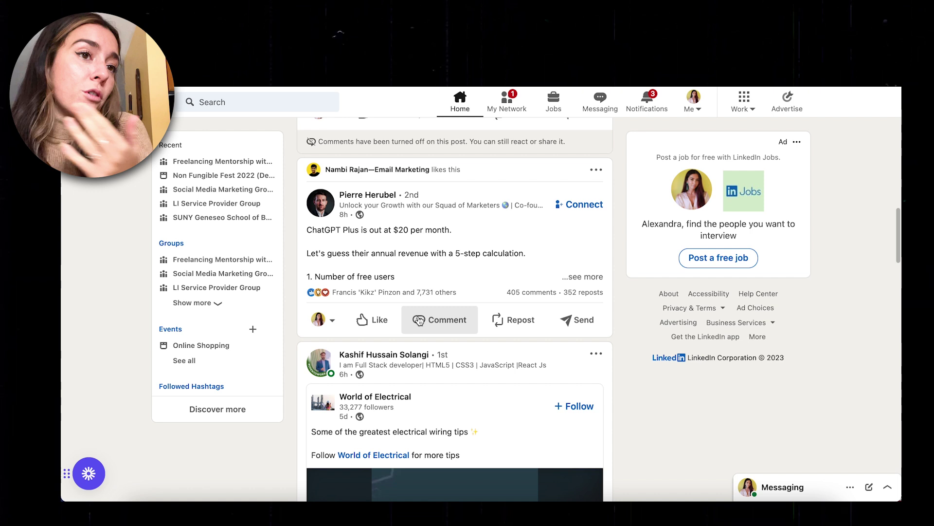
pyautogui.scroll(15, 575, 340)
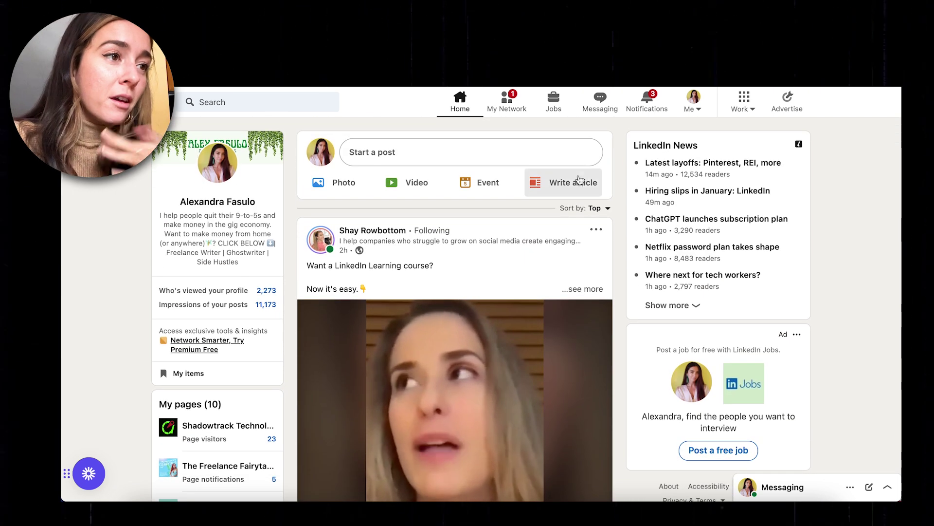
pyautogui.click(217, 202)
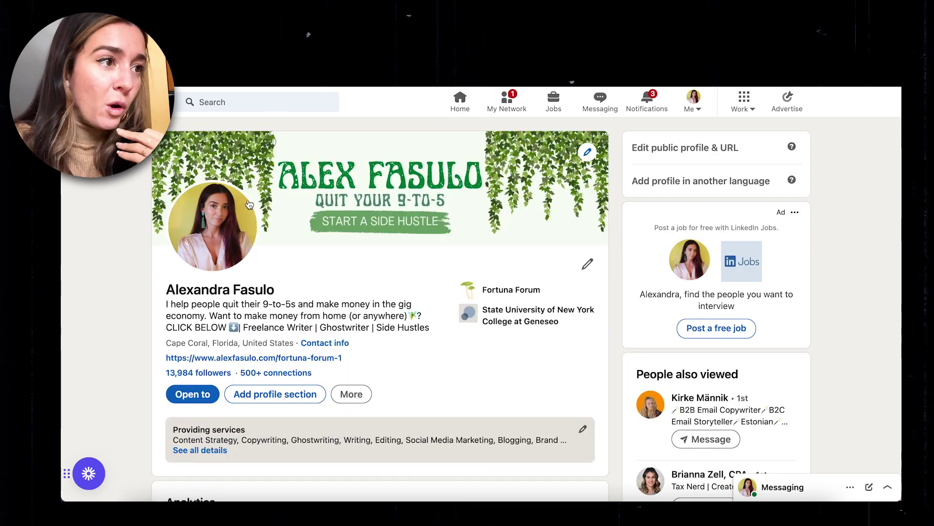
pyautogui.scroll(-1, 392, 304)
pyautogui.scroll(-2, 392, 304)
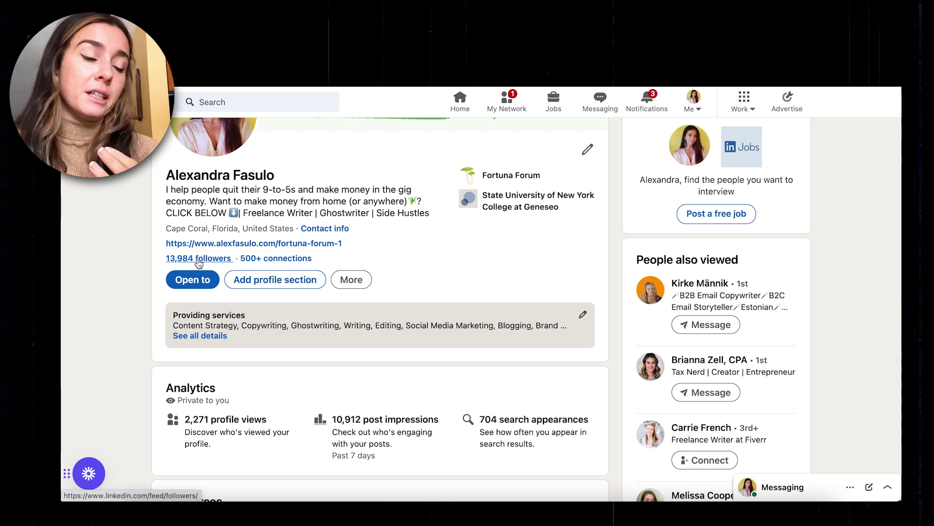
pyautogui.scroll(3, 489, 275)
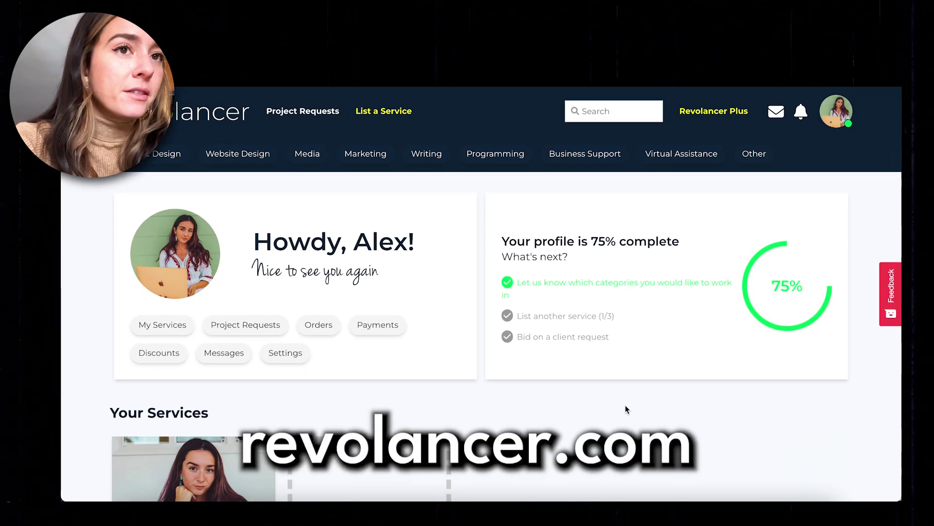
pyautogui.scroll(-2, 625, 409)
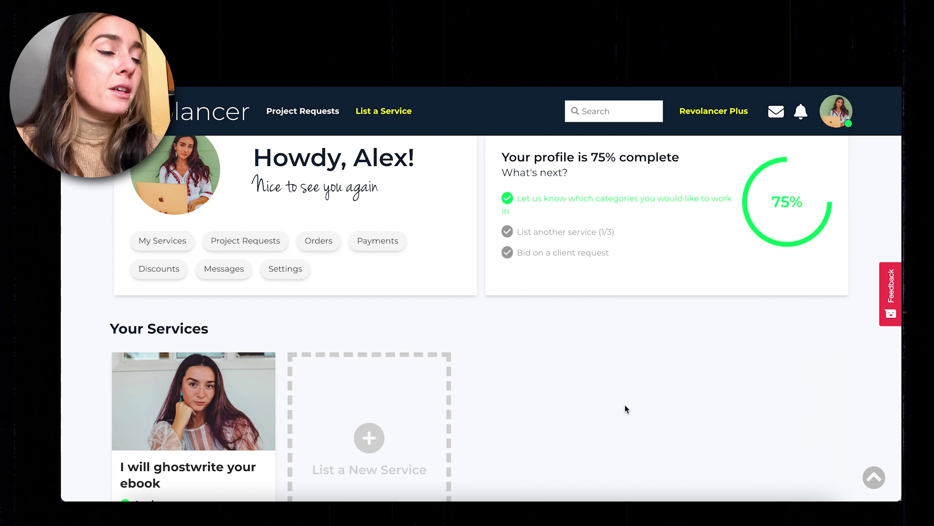
pyautogui.scroll(2, 625, 408)
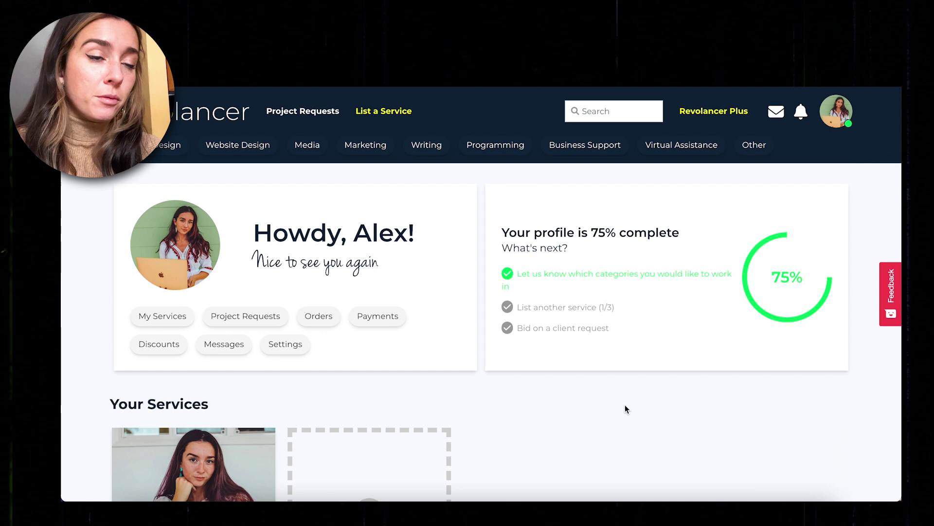
pyautogui.scroll(-3, 624, 410)
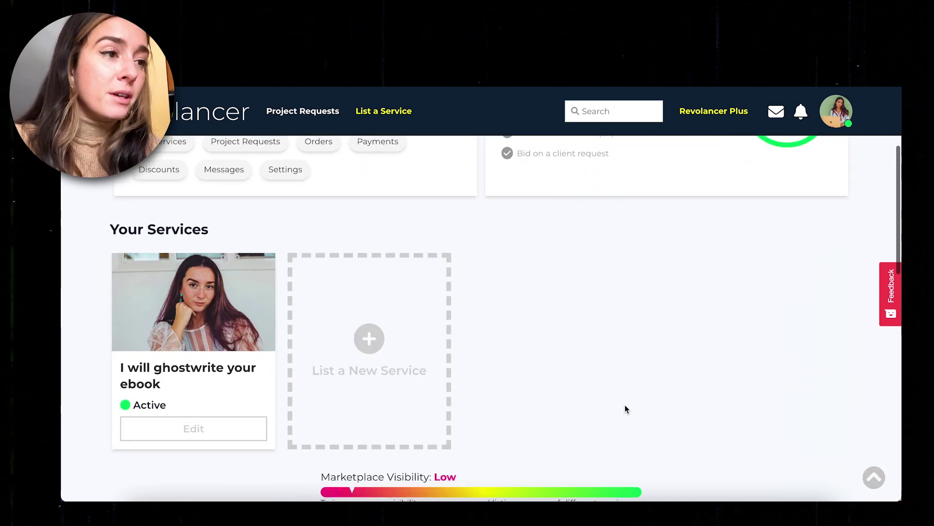
pyautogui.scroll(-2, 624, 409)
pyautogui.scroll(-3, 624, 409)
pyautogui.scroll(-2, 626, 408)
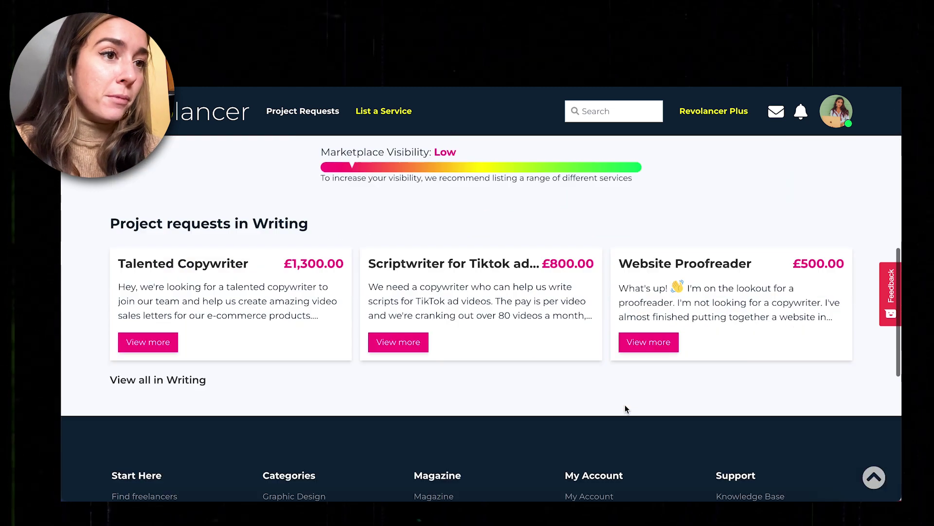
pyautogui.scroll(-2, 625, 410)
pyautogui.scroll(-3, 624, 409)
pyautogui.scroll(5, 625, 404)
pyautogui.scroll(3, 625, 405)
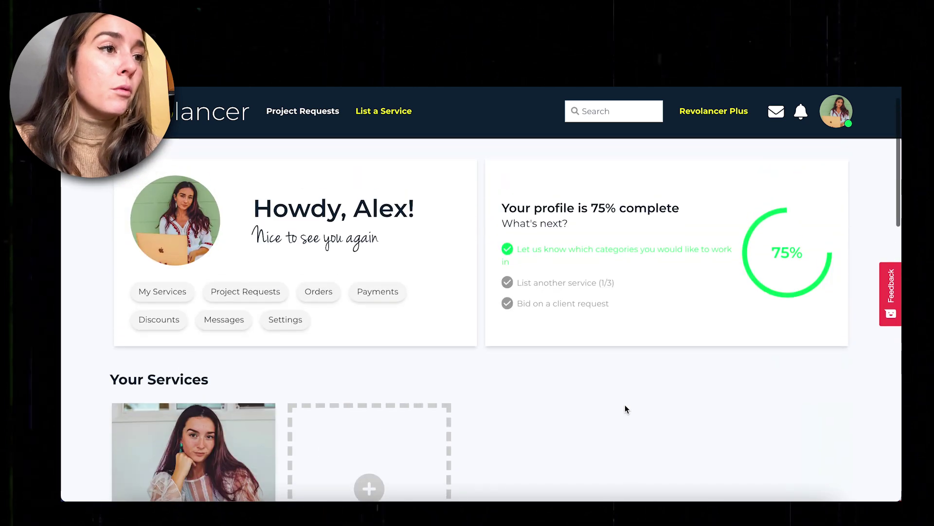
pyautogui.scroll(2, 625, 404)
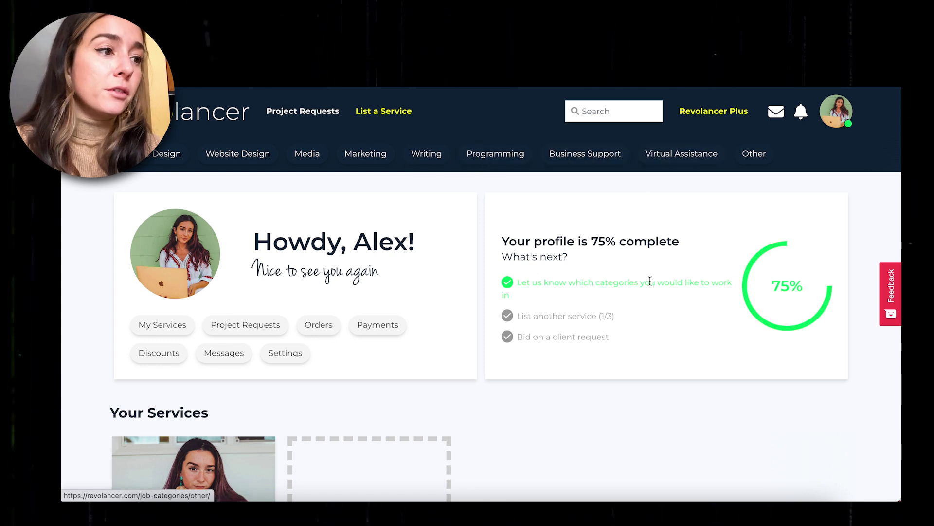
pyautogui.scroll(-5, 650, 285)
pyautogui.scroll(-2, 491, 309)
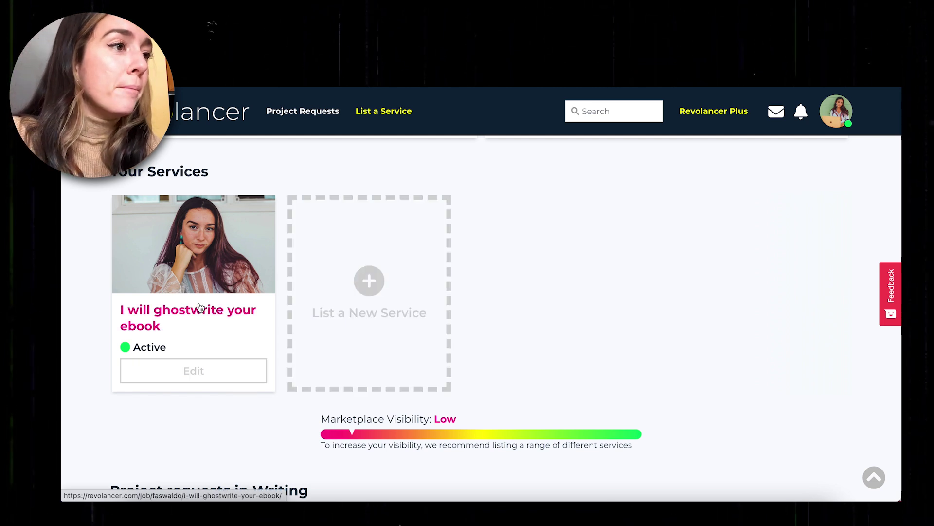
pyautogui.scroll(8, 200, 307)
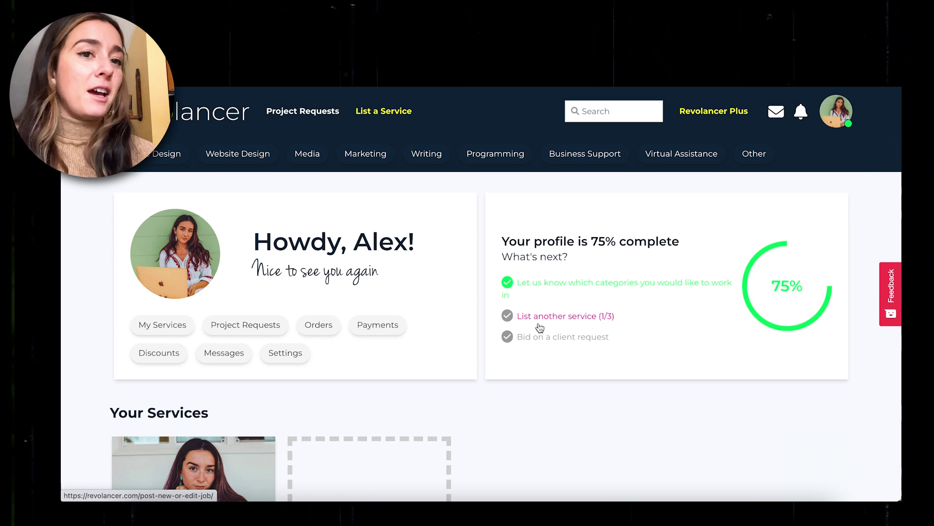
pyautogui.scroll(-1, 538, 322)
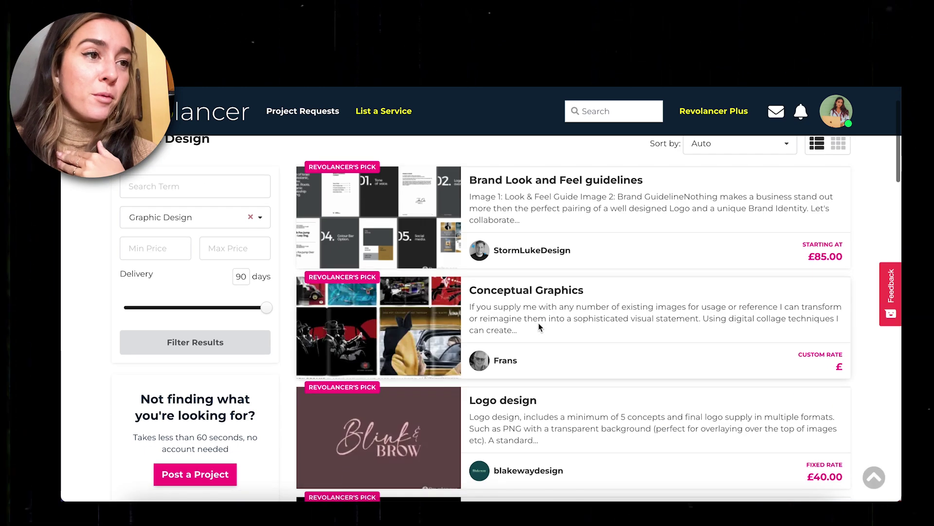
pyautogui.scroll(-3, 539, 323)
pyautogui.scroll(-1, 538, 323)
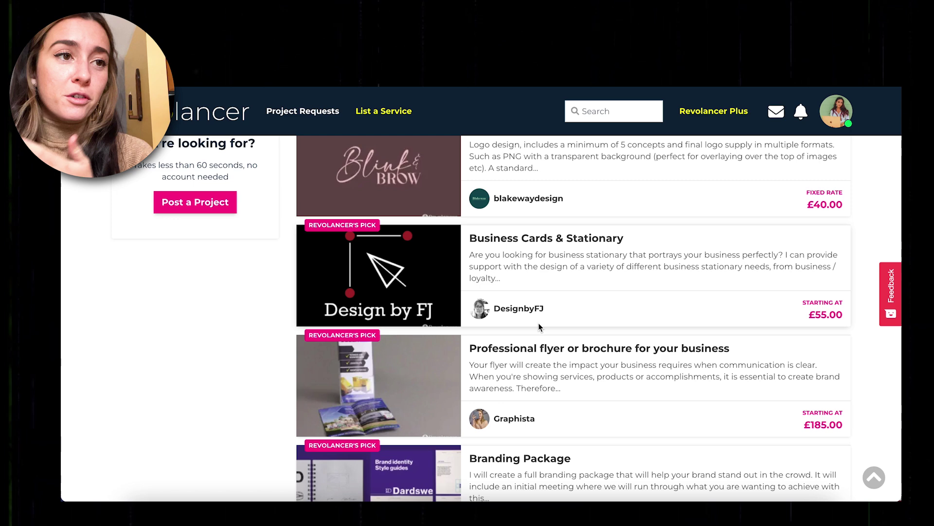
pyautogui.scroll(-5, 539, 323)
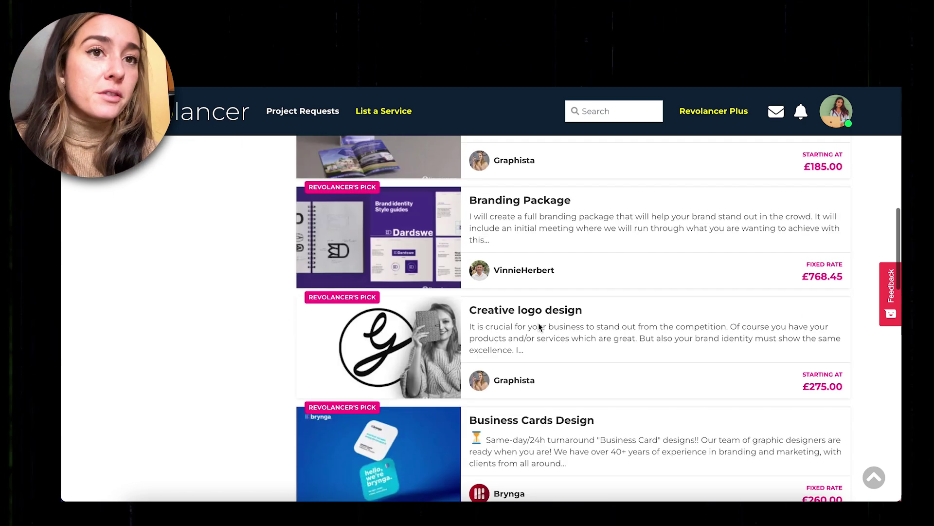
pyautogui.scroll(-3, 538, 322)
pyautogui.scroll(-3, 539, 323)
pyautogui.scroll(-3, 538, 323)
pyautogui.scroll(-4, 538, 322)
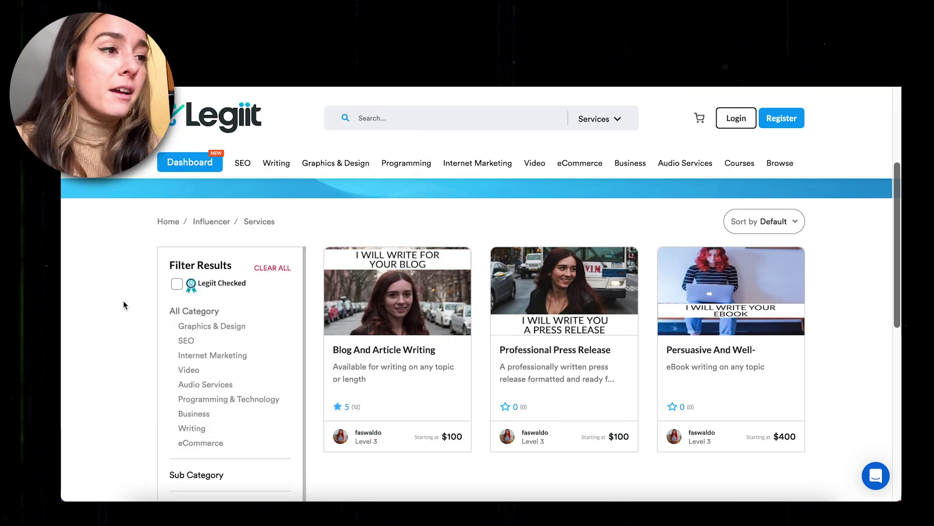
pyautogui.scroll(-1, 123, 300)
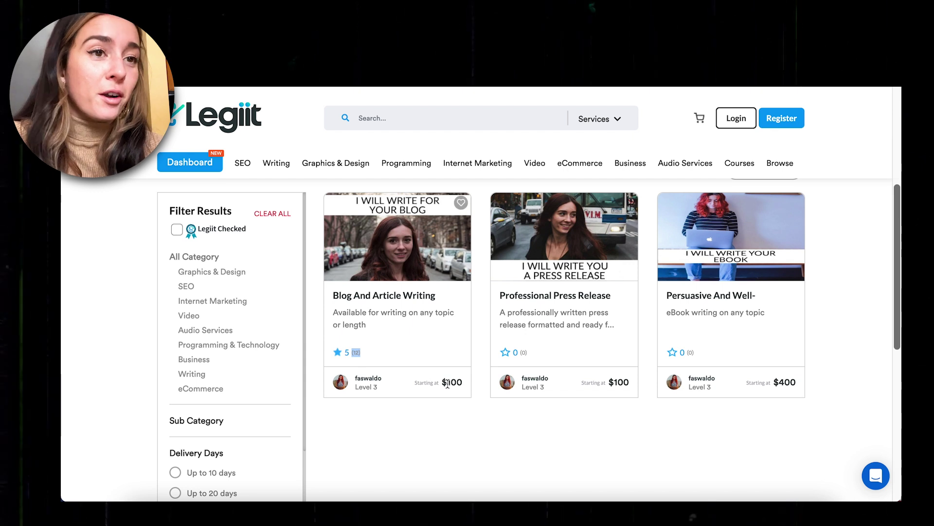
pyautogui.scroll(-3, 448, 384)
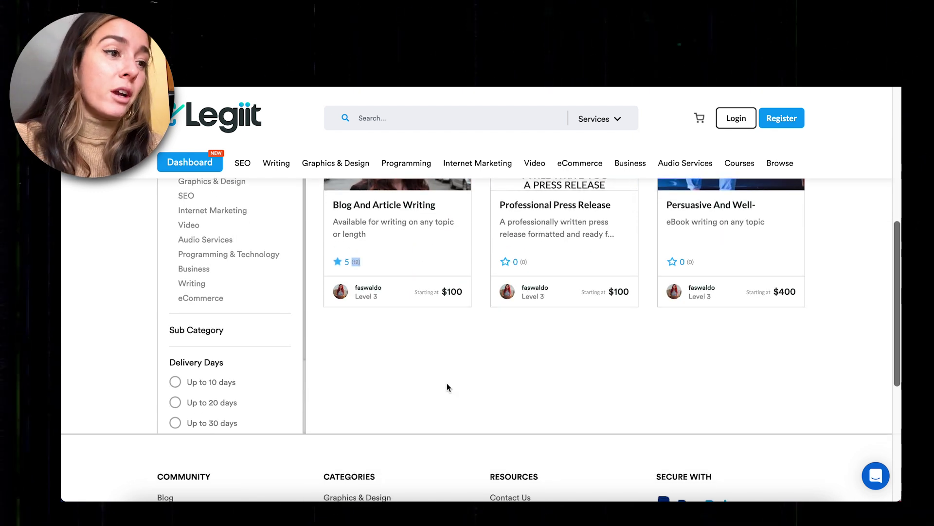
pyautogui.scroll(-3, 447, 383)
pyautogui.scroll(-3, 262, 303)
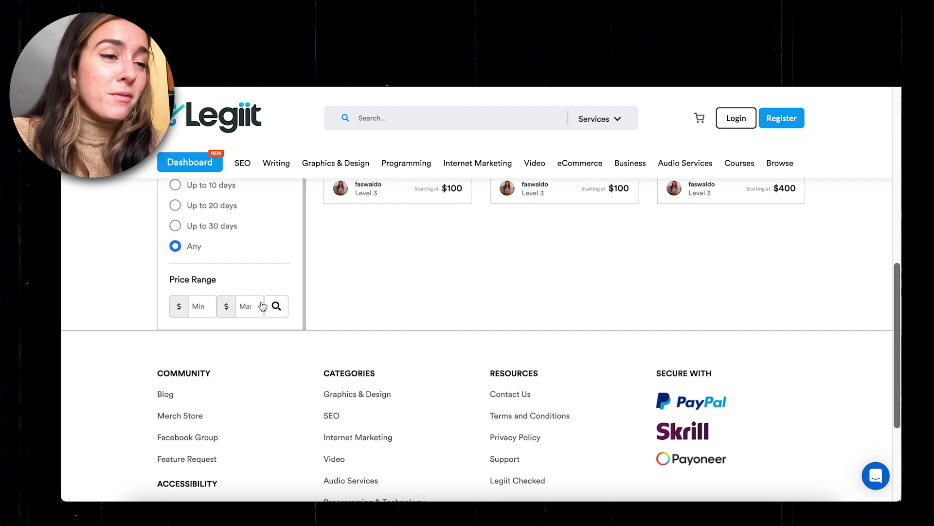
pyautogui.scroll(5, 280, 296)
pyautogui.scroll(5, 328, 285)
pyautogui.scroll(3, 351, 278)
pyautogui.scroll(2, 358, 274)
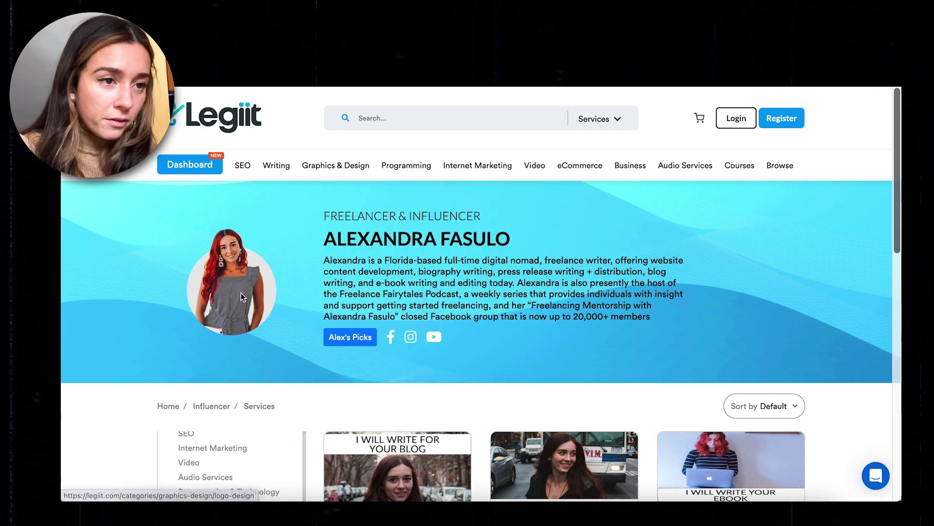
pyautogui.scroll(-5, 242, 293)
pyautogui.scroll(-3, 241, 293)
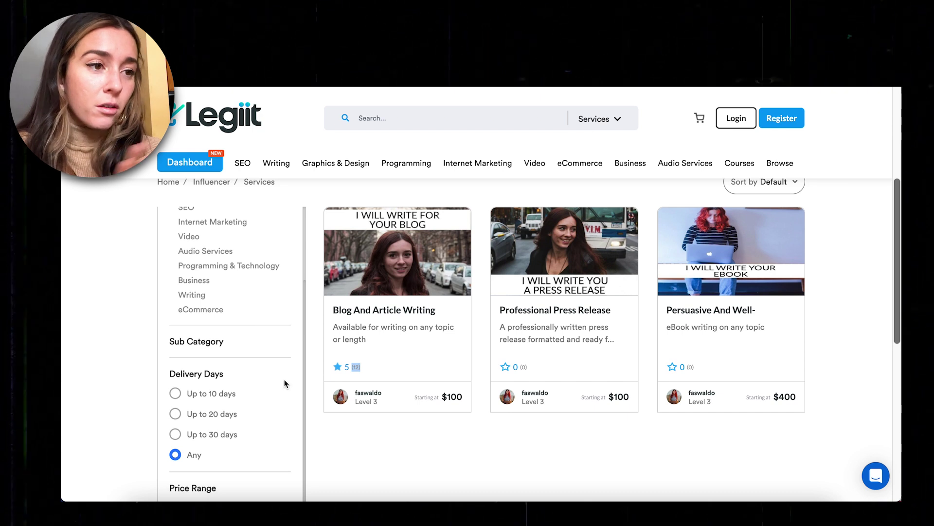
pyautogui.moveTo(397, 309)
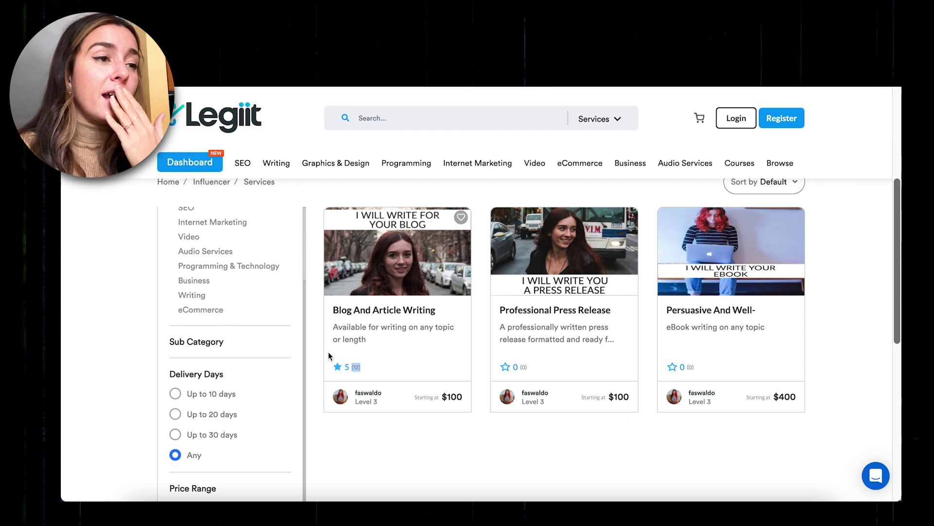
pyautogui.scroll(3, 328, 351)
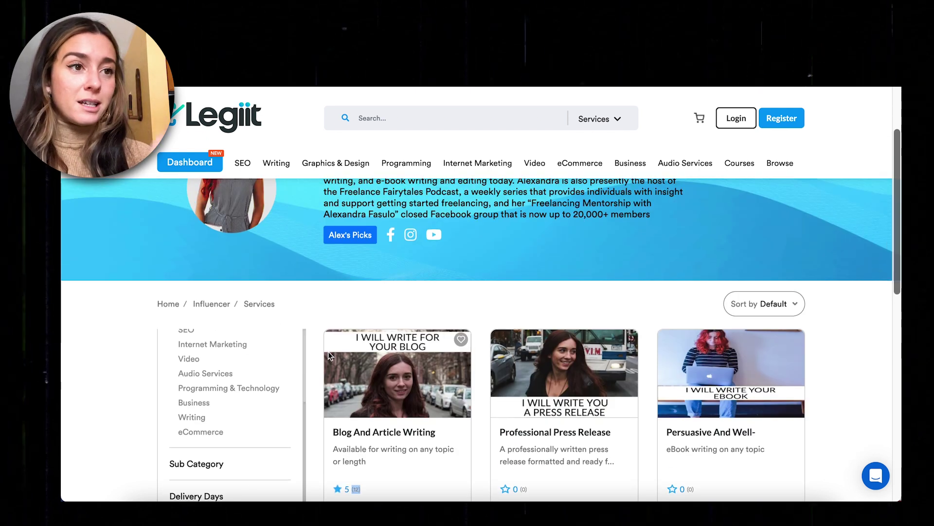
pyautogui.scroll(1, 328, 351)
pyautogui.scroll(2, 328, 351)
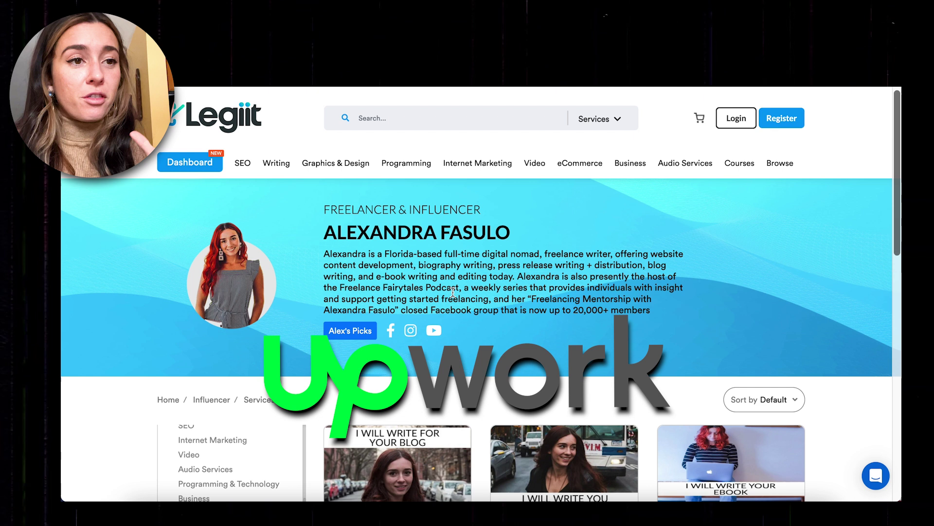
pyautogui.scroll(-3, 649, 420)
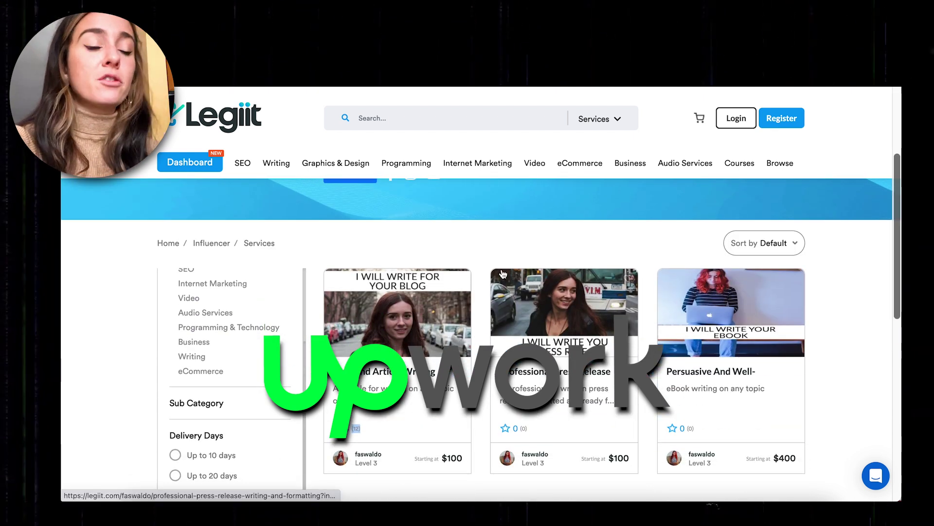
pyautogui.scroll(-2, 502, 274)
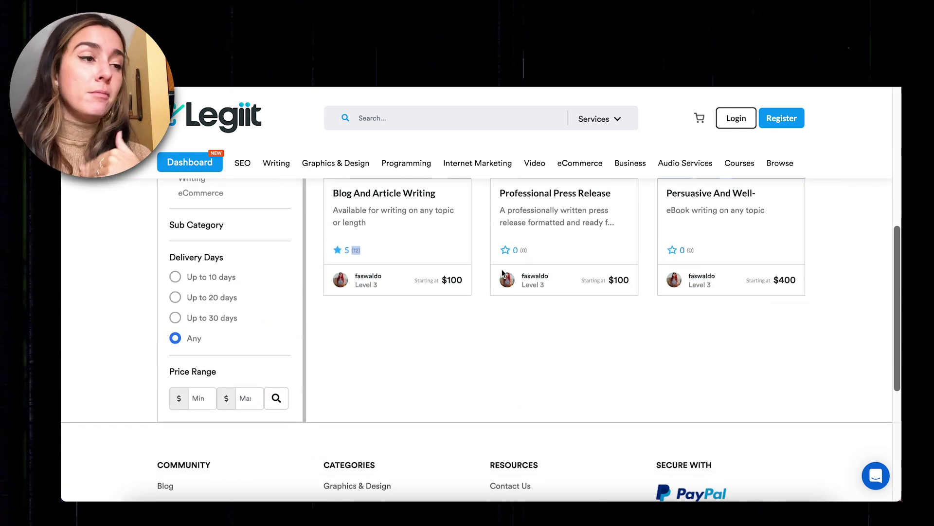
pyautogui.scroll(1, 502, 273)
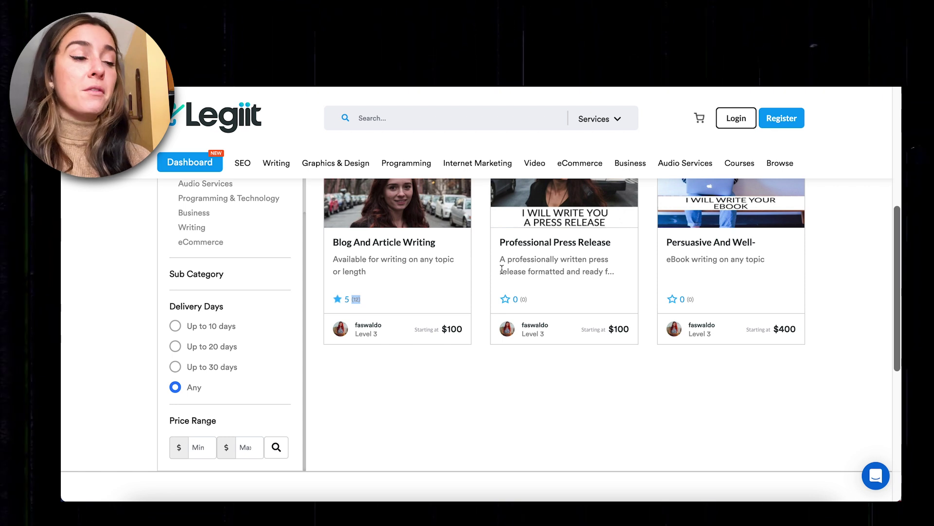